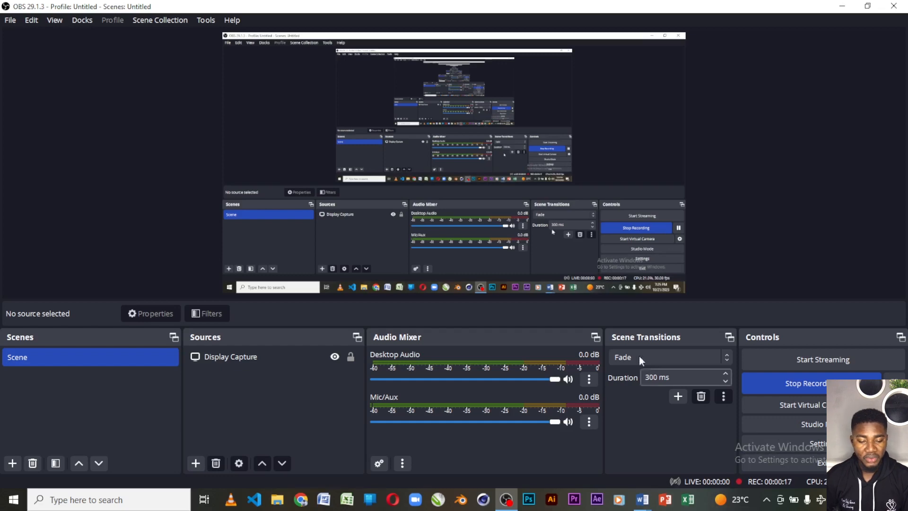
Step: Switch from OBS to the blank Document1 in Word and show the commands for inserting pages
left_click(842, 6)
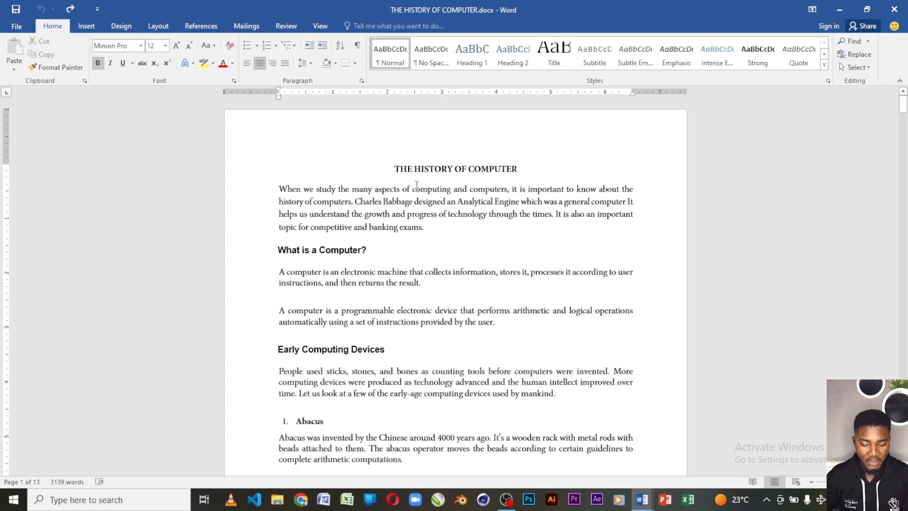
key("alt+Tab")
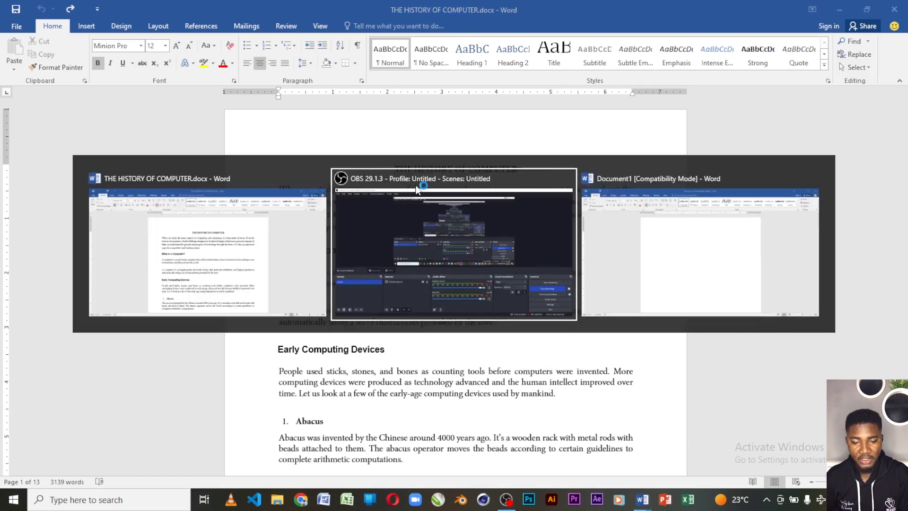
key("alt+Tab")
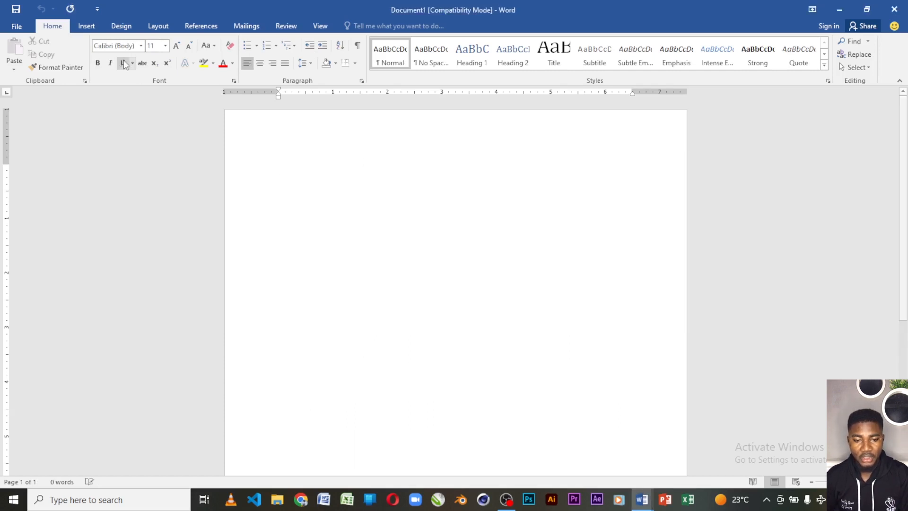
left_click(87, 26)
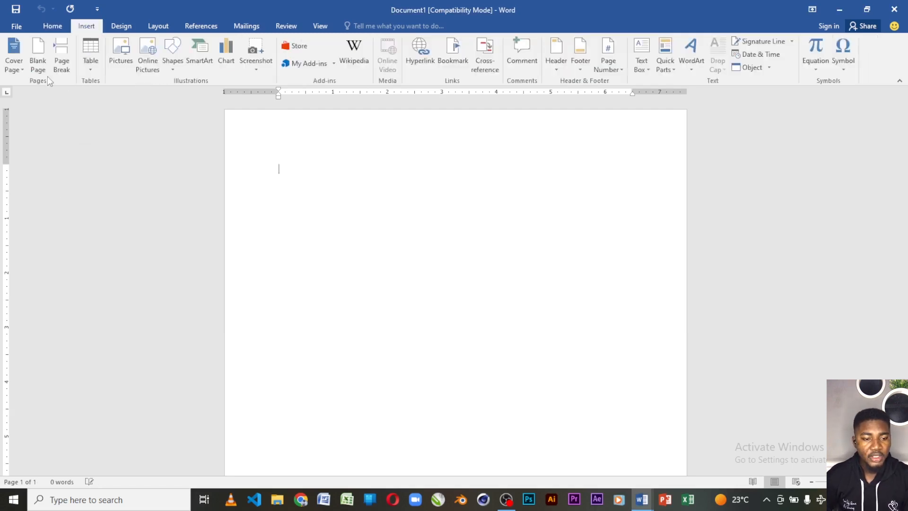
left_click(40, 63)
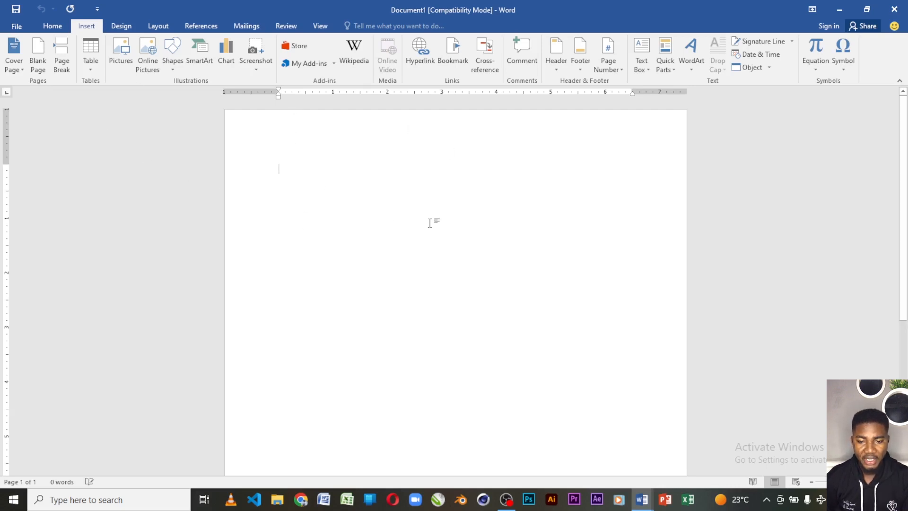
Step: Switch to THE HISTORY OF COMPUTER.docx and examine its opening sections and the "What is a Computer?" heading
key("alt+Tab")
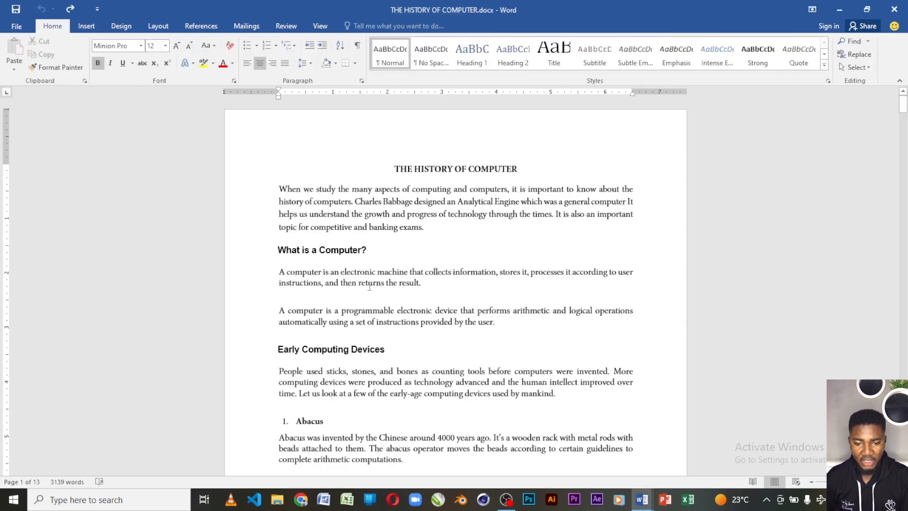
scroll(339, 341, "down", 3)
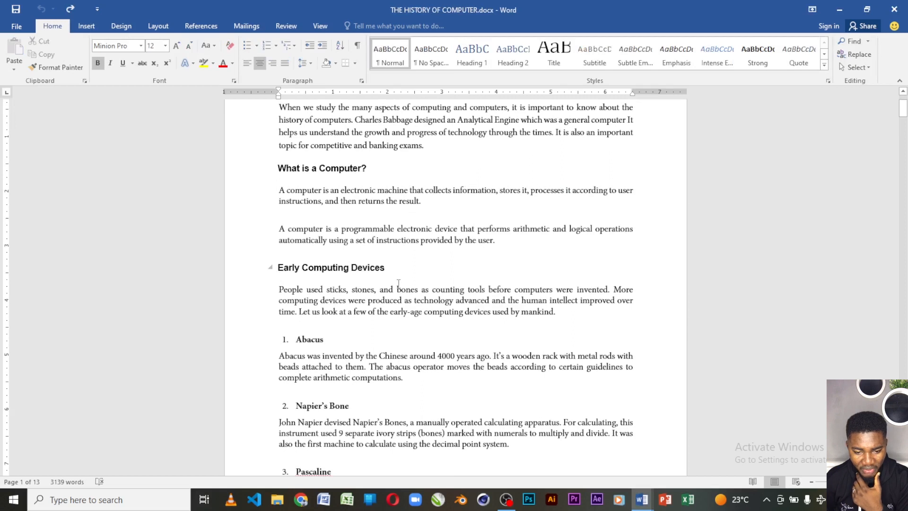
scroll(379, 268, "up", 3)
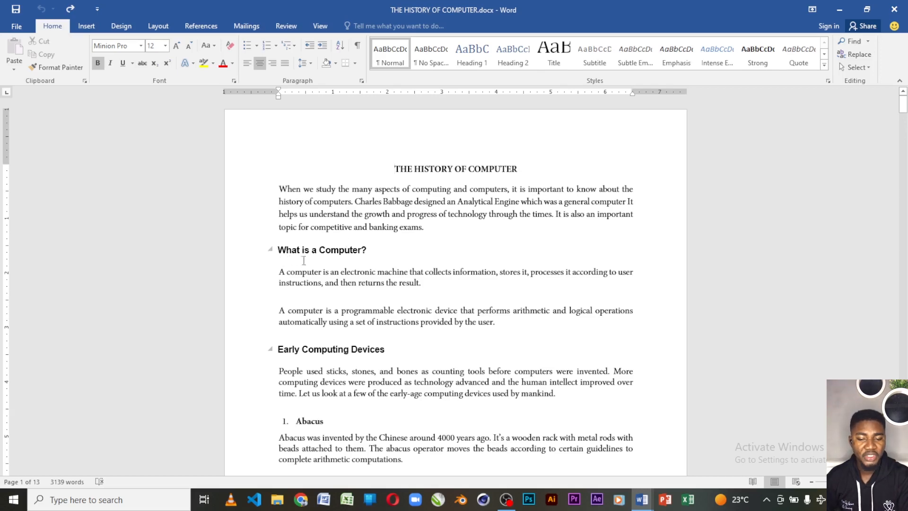
scroll(314, 263, "up", 3)
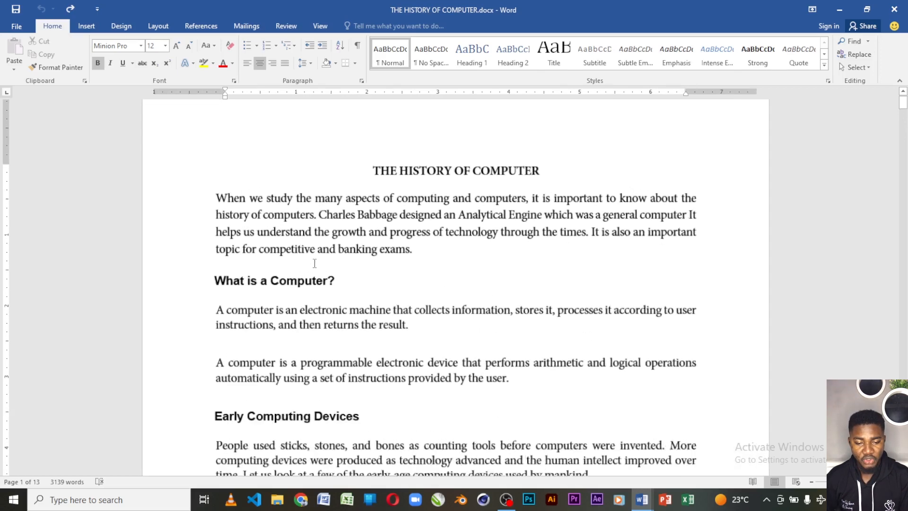
scroll(314, 263, "up", 2)
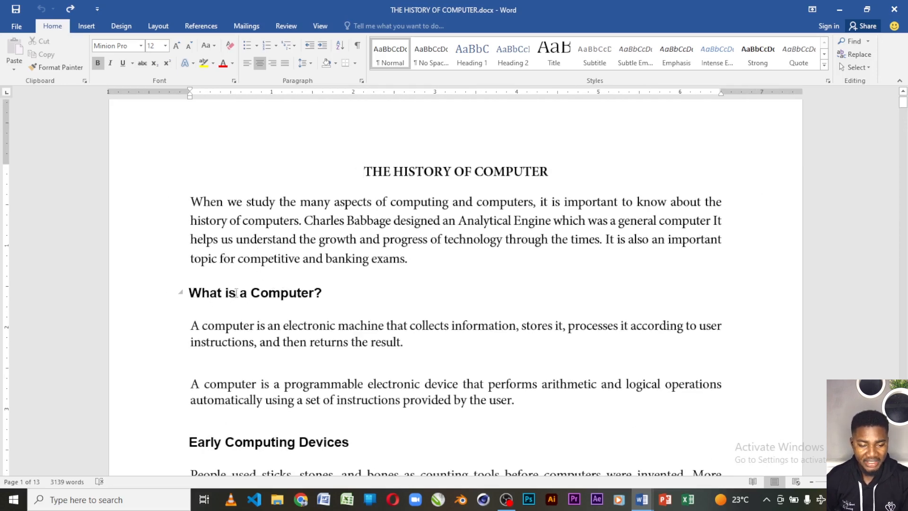
triple_click(332, 305)
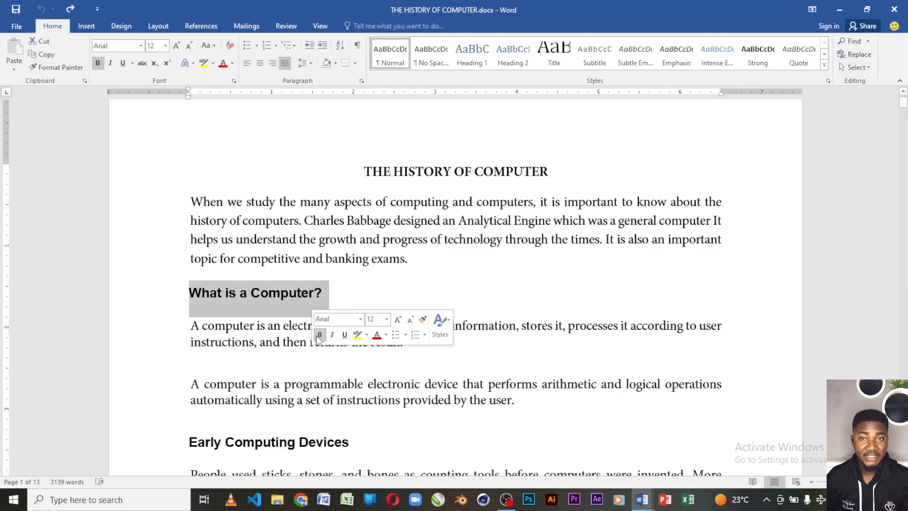
left_click(229, 325)
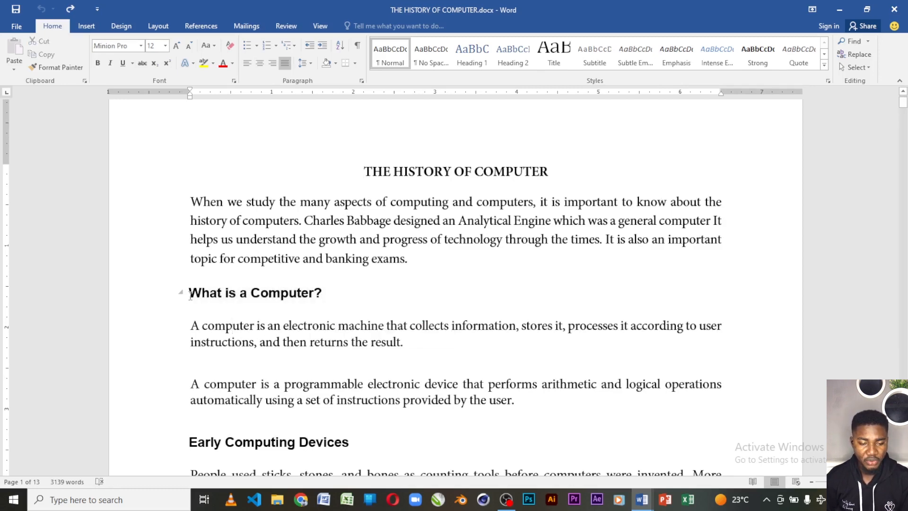
Step: Insert a page break before the "What is a Computer?" heading, check the page split, and undo the break
left_click(189, 293)
left_click(86, 26)
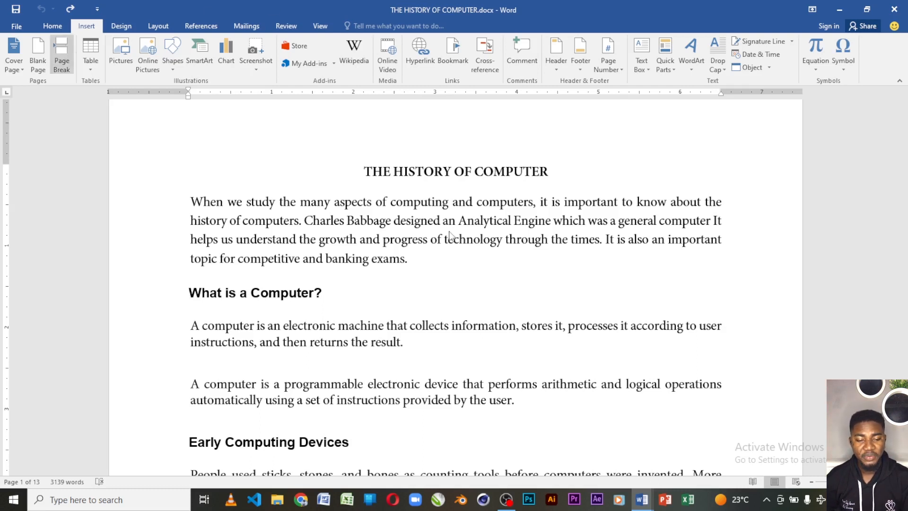
key("ctrl+Return")
scroll(332, 324, "down", 3)
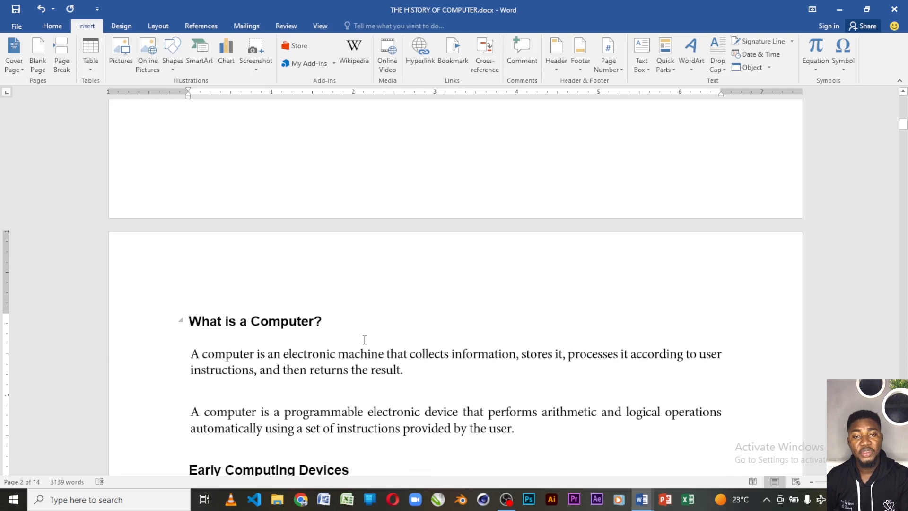
key("ctrl+Return")
scroll(374, 340, "up", 10)
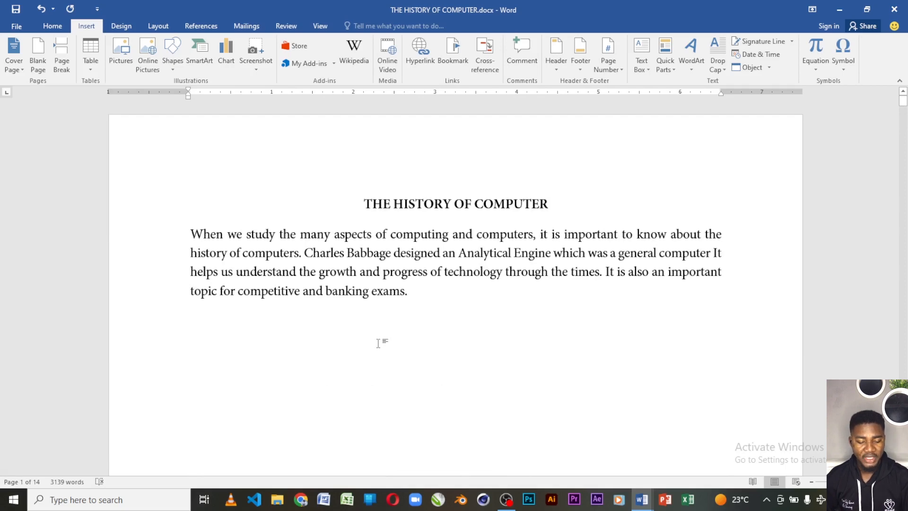
key("ctrl+z")
key("ctrl+z")
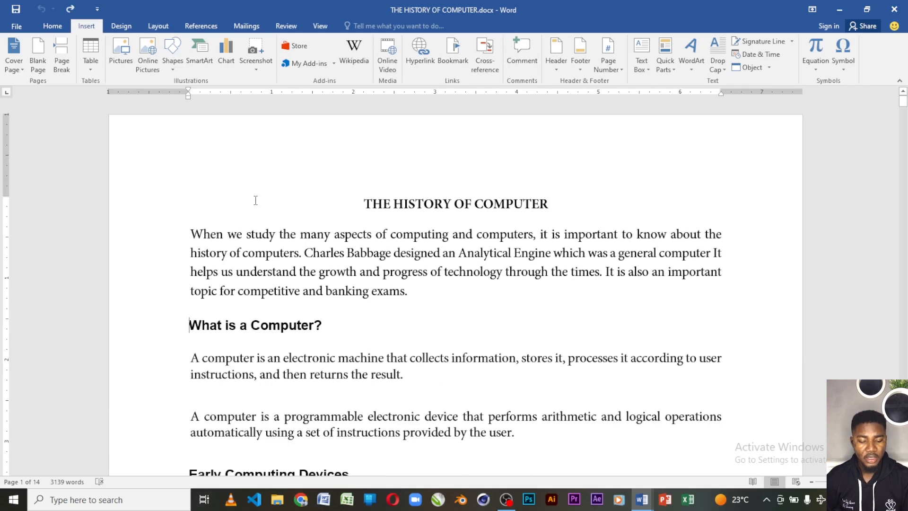
Step: Return to the blank Document1 and insert a table with three columns and three rows
key("ctrl+n")
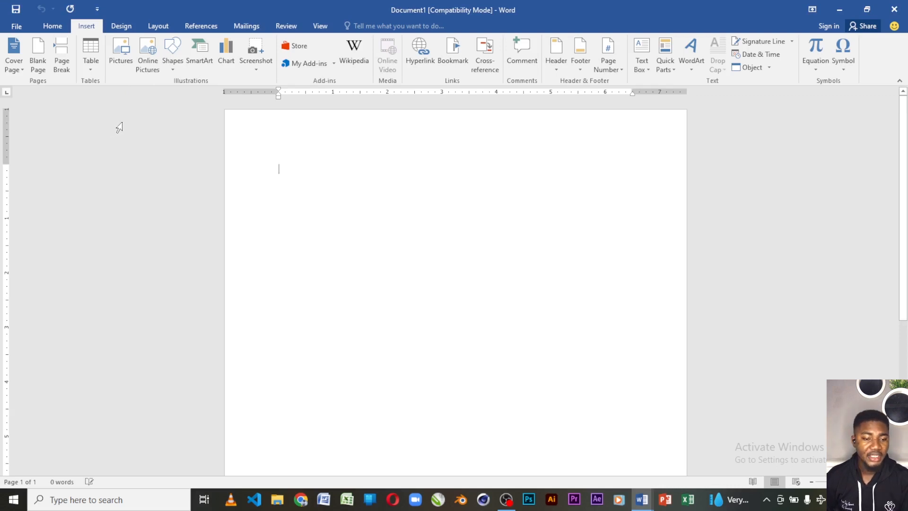
left_click(90, 72)
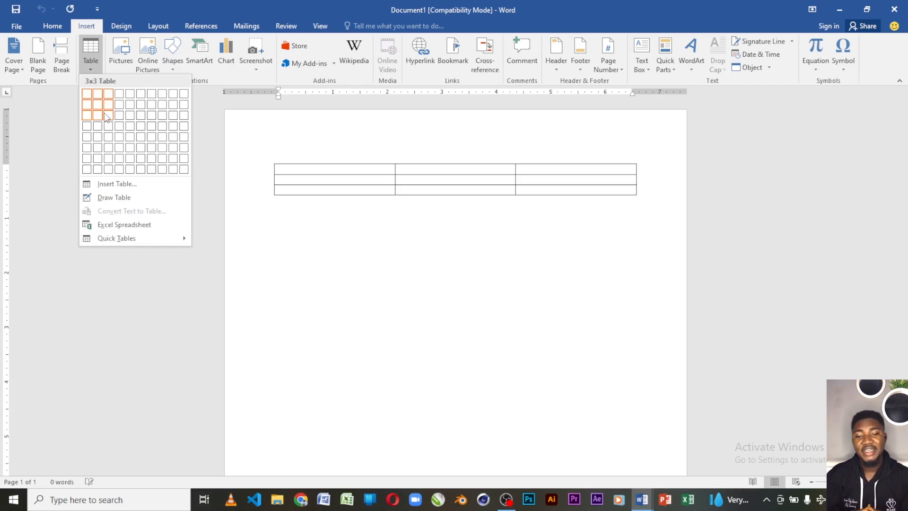
left_click(108, 116)
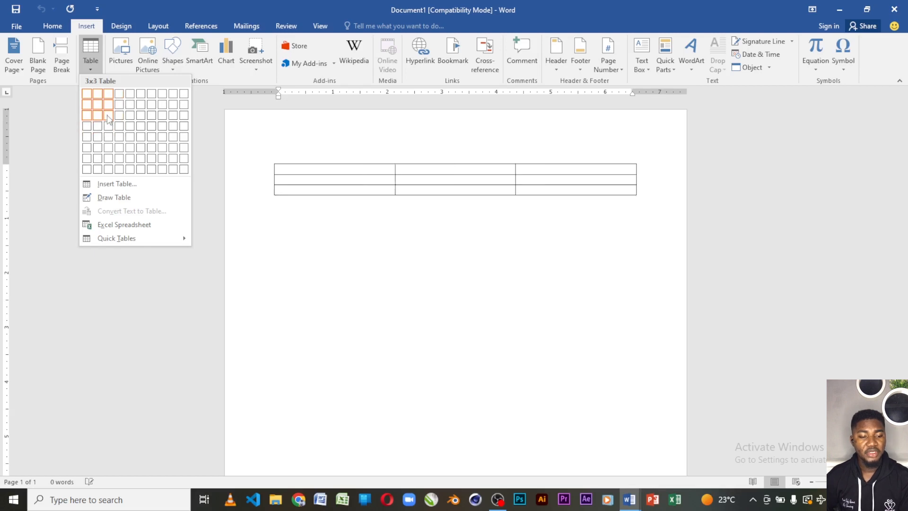
left_click(108, 118)
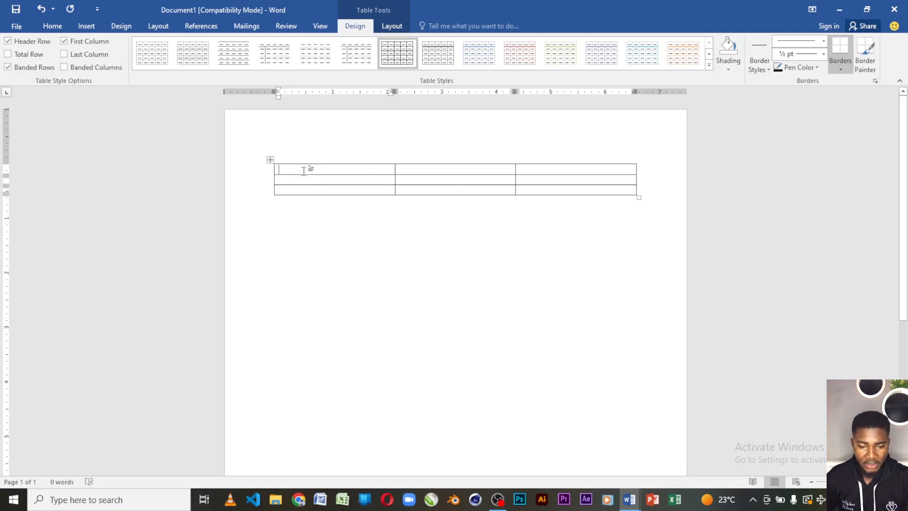
Step: Advance through the table's cells and past the last one, adding rows until the table has 11 rows
left_click(277, 170)
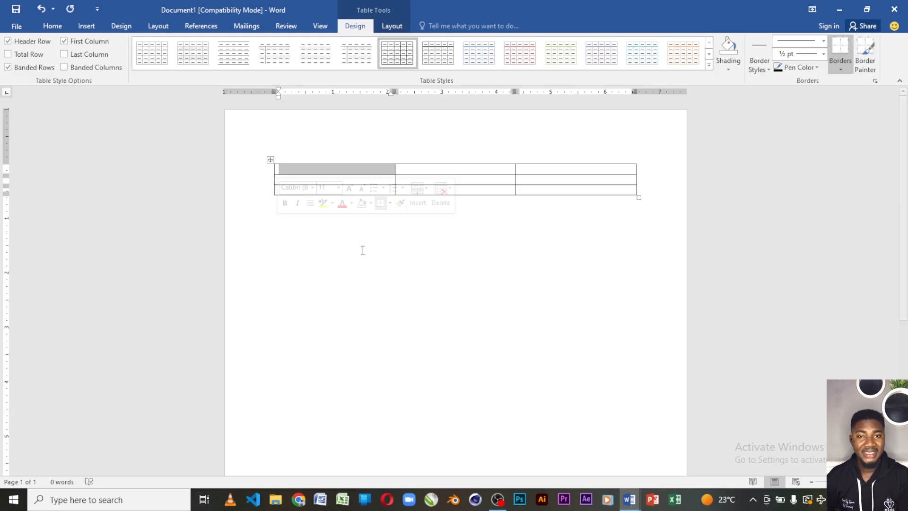
left_click(401, 169)
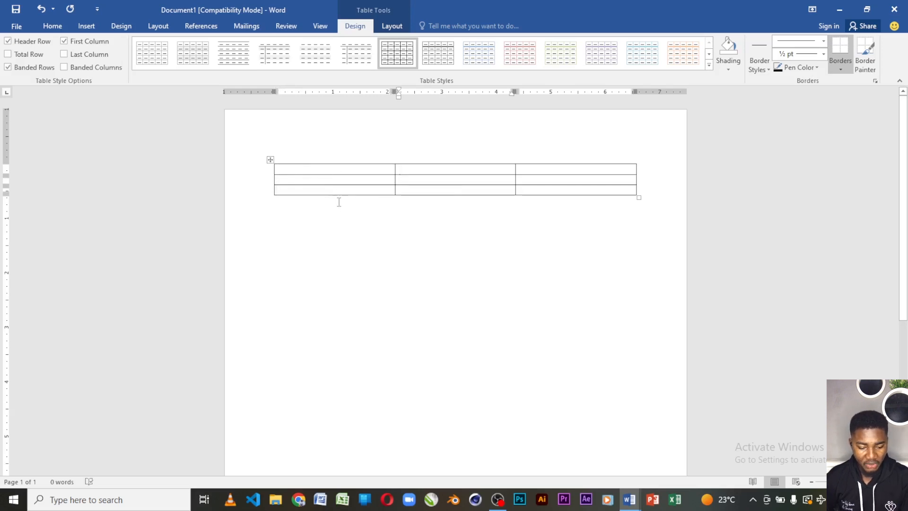
key("Tab")
key("Tab")
key("Tab")
key("Tab")
key("Tab")
key("Tab")
key("Tab")
key("Tab")
key("Tab")
key("Tab")
key("Tab")
key("Tab")
key("Tab")
key("Tab")
key("Tab")
key("Tab")
key("Tab")
key("Tab")
key("Tab")
key("Tab")
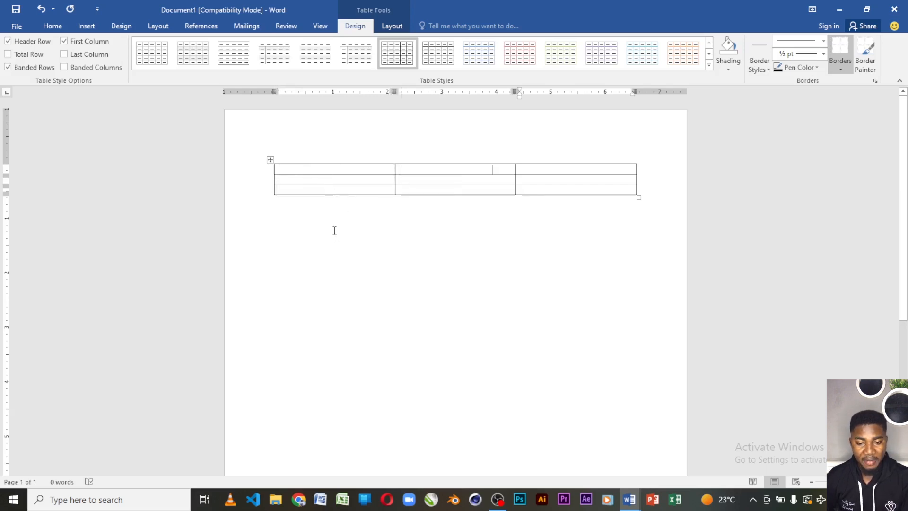
key("Tab")
key("Tab")
key("Tab")
key("Tab")
key("Tab")
key("Tab")
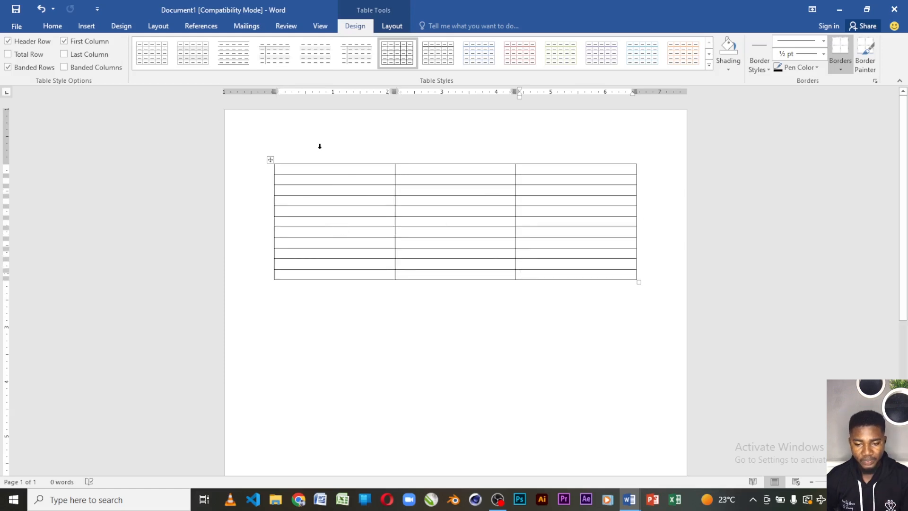
Step: Select the table's first cell, and extend the selection to the entire first column
left_click(276, 173)
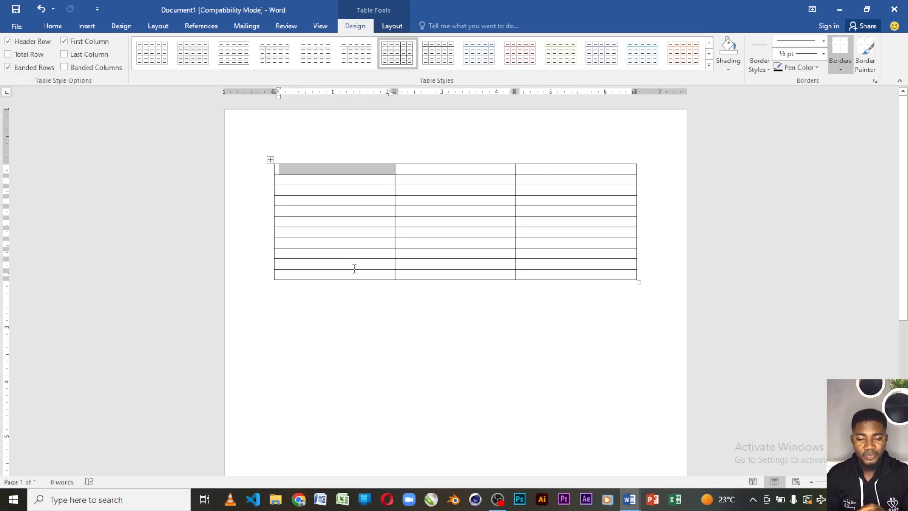
left_click(323, 158)
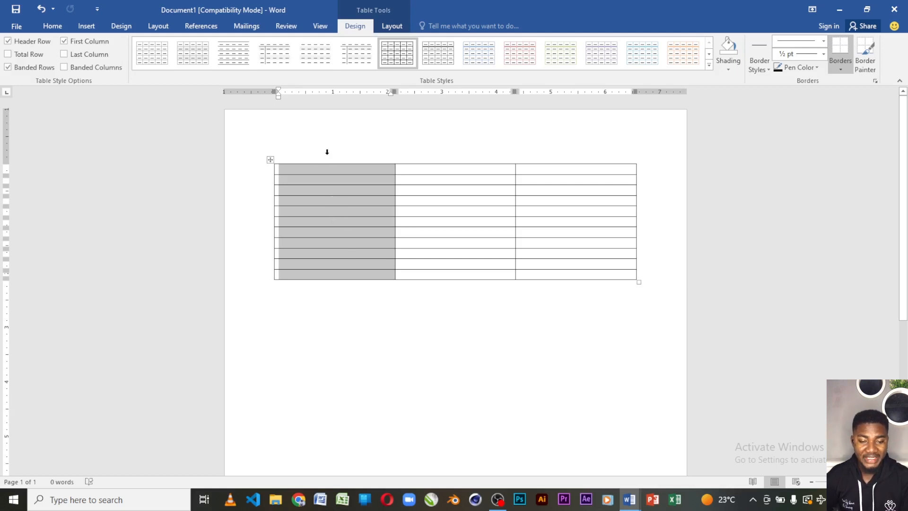
scroll(457, 199, "up", 4, "ctrl")
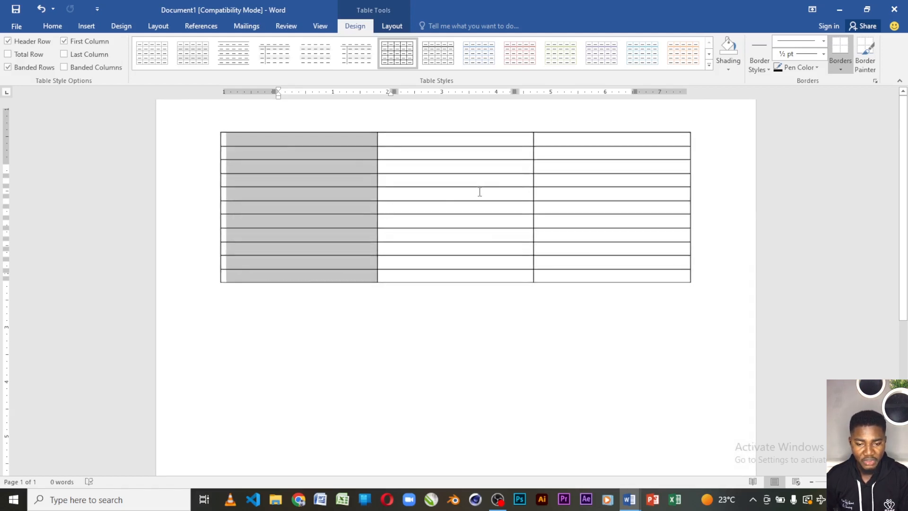
scroll(480, 193, "up", 2)
scroll(472, 203, "up", 1, "ctrl")
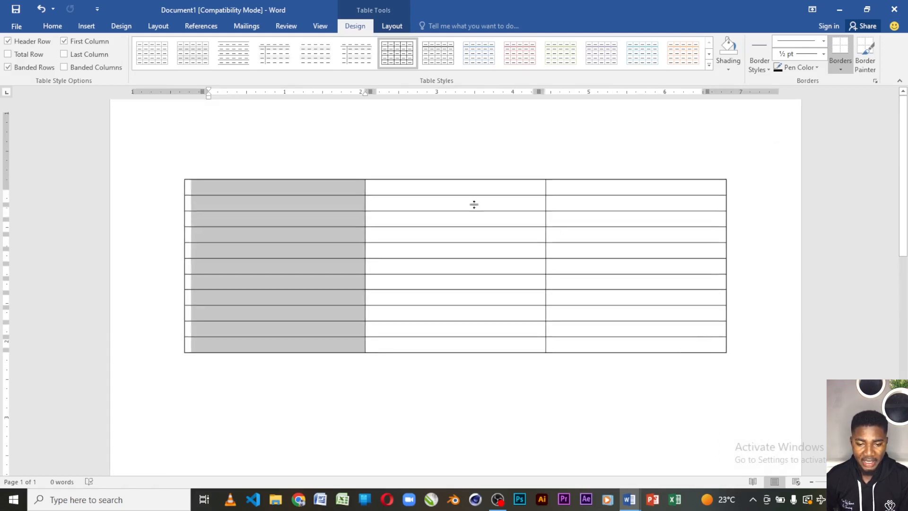
scroll(255, 142, "up", 1)
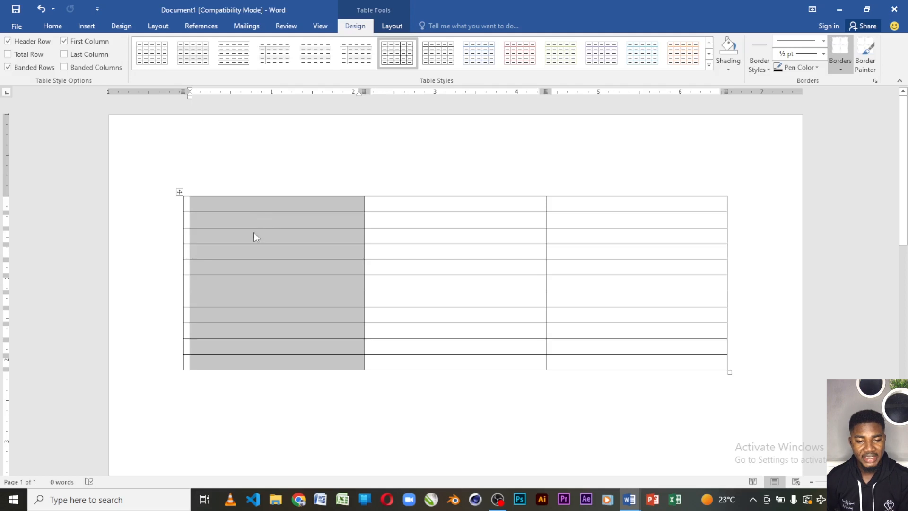
Step: Select the table's first cell and its entire first row, and clear the selection with the cursor in the first cell
left_click(185, 209)
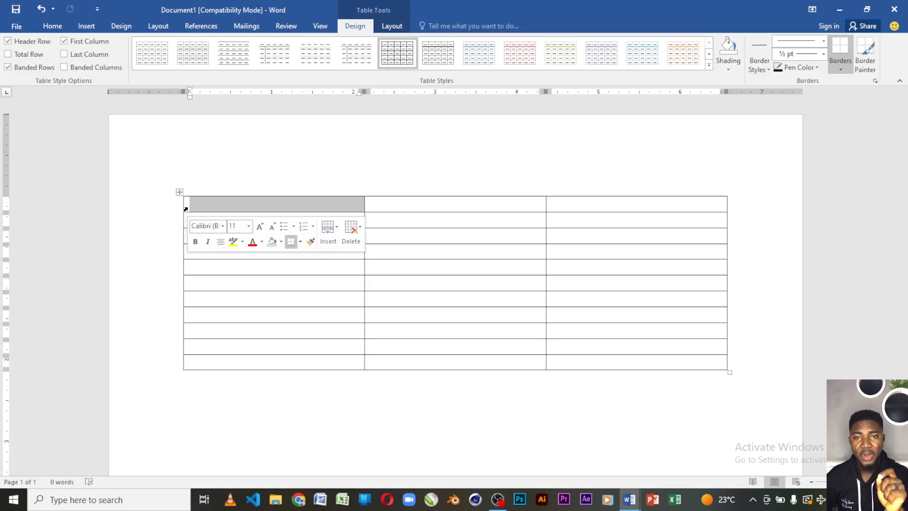
double_click(186, 209)
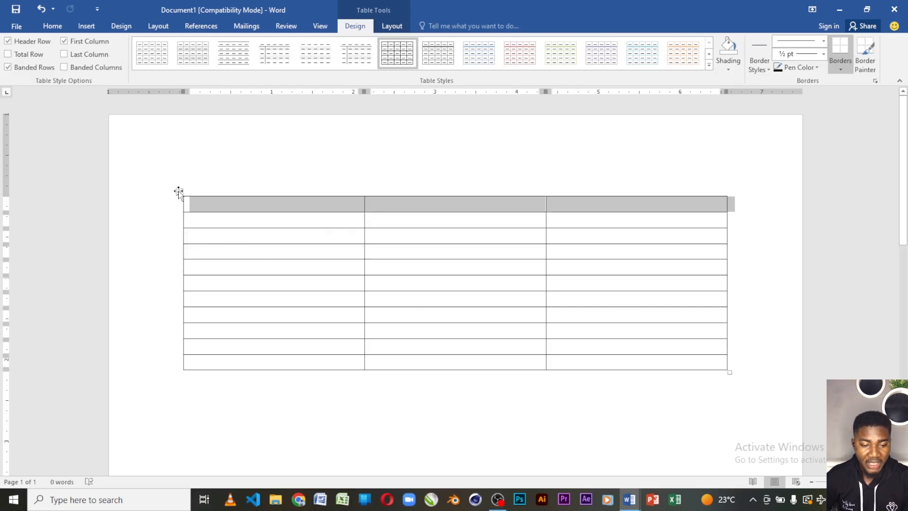
mouse_move(182, 221)
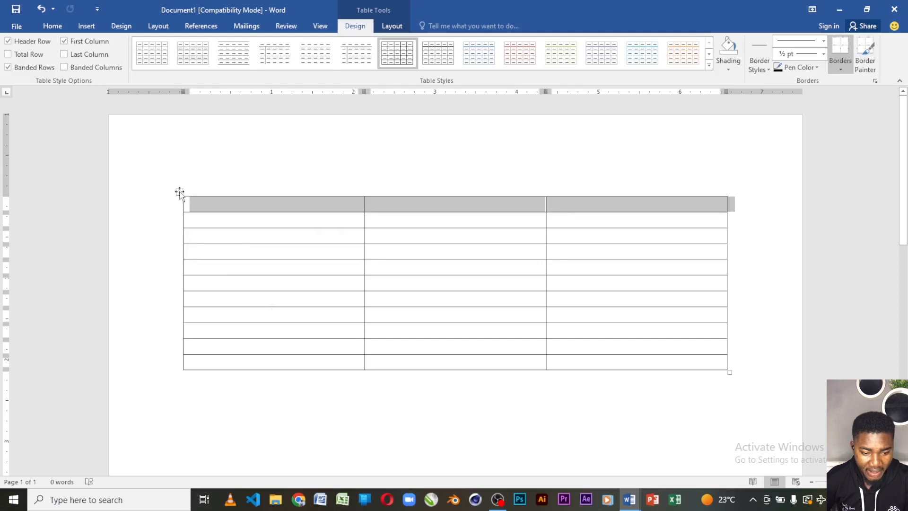
left_click(185, 205)
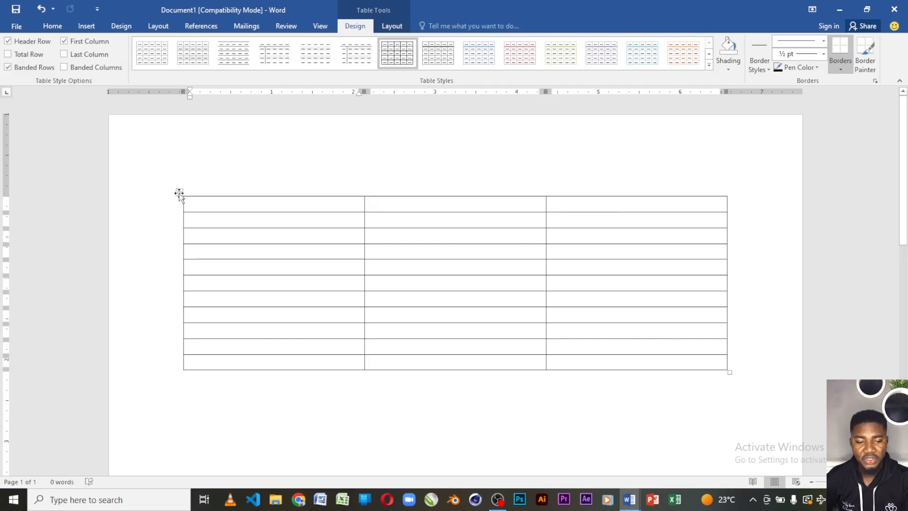
Step: Move the whole table up into the page's top margin, and reposition it lower down, extending into the left margin
left_click_drag(179, 193, 197, 140)
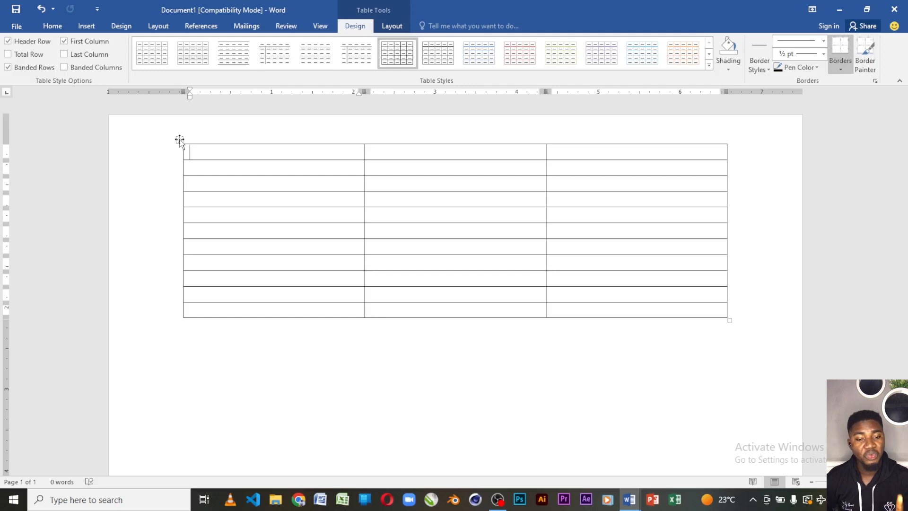
left_click_drag(179, 140, 150, 258)
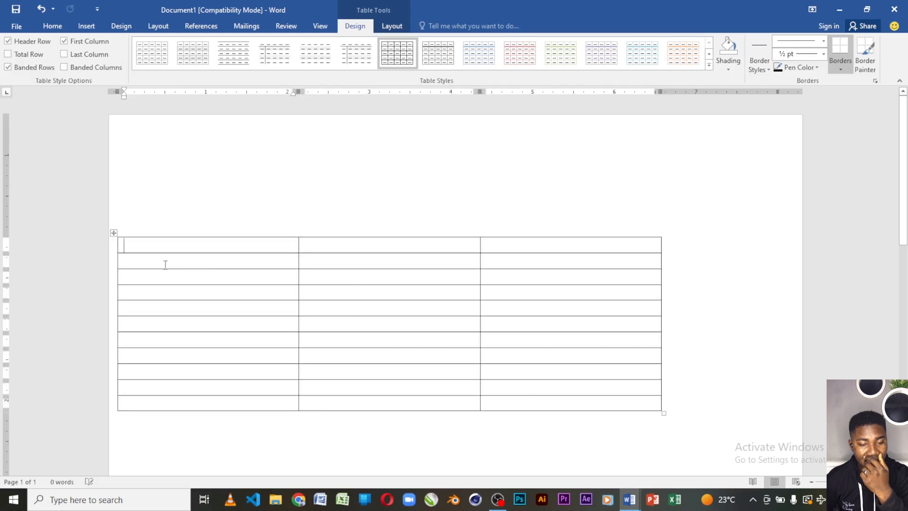
Step: Move the whole table down into the right margin, and undo the table moves back to its original place
left_click_drag(114, 234, 269, 325)
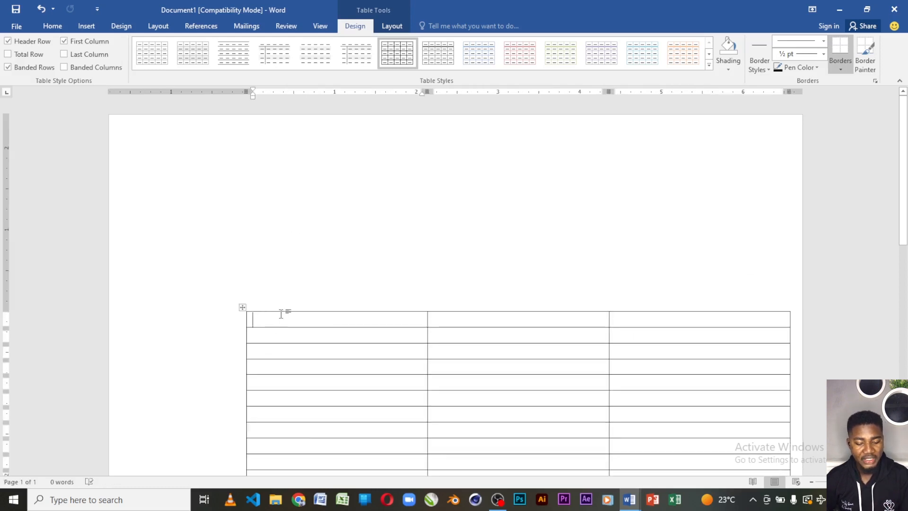
key("ctrl+z")
key("ctrl+z")
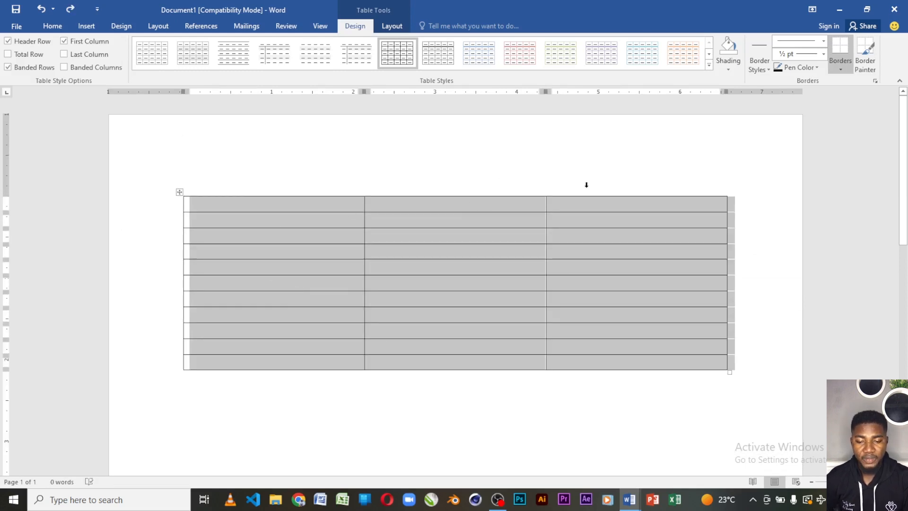
Step: Clear the table selection and scale the whole table up from its lower corner, making it slightly wider with taller rows
left_click(204, 211)
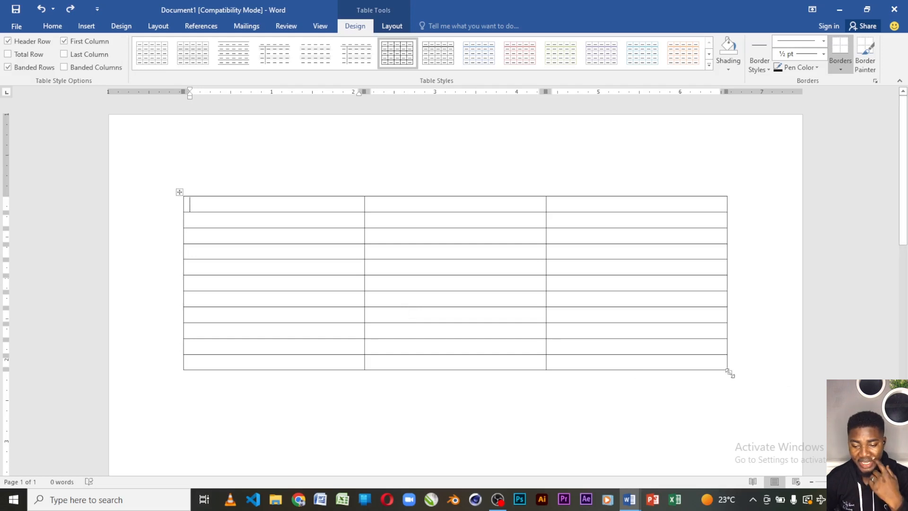
left_click_drag(731, 373, 753, 447)
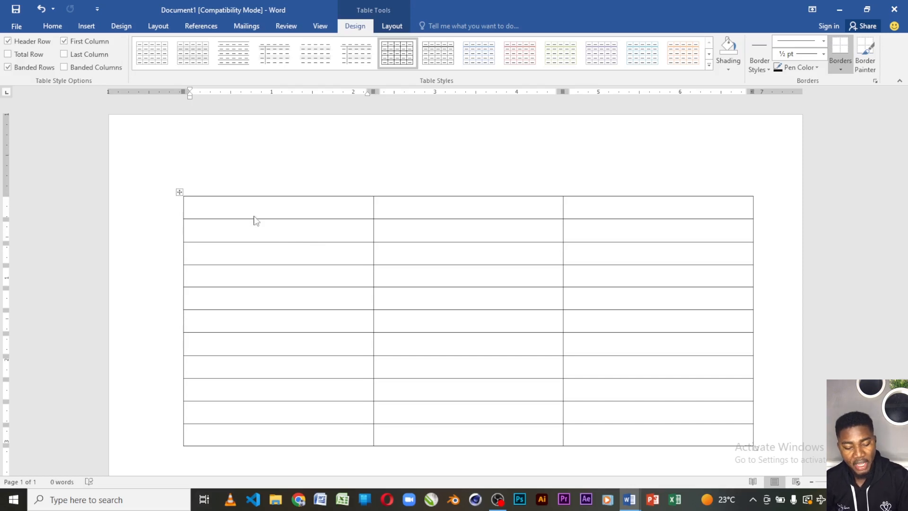
Step: In THE HISTORY OF COMPUTER document, add "Jhkajhhuisdui" at the end of the opening paragraph and start a new paragraph with "w"
key("alt+Tab")
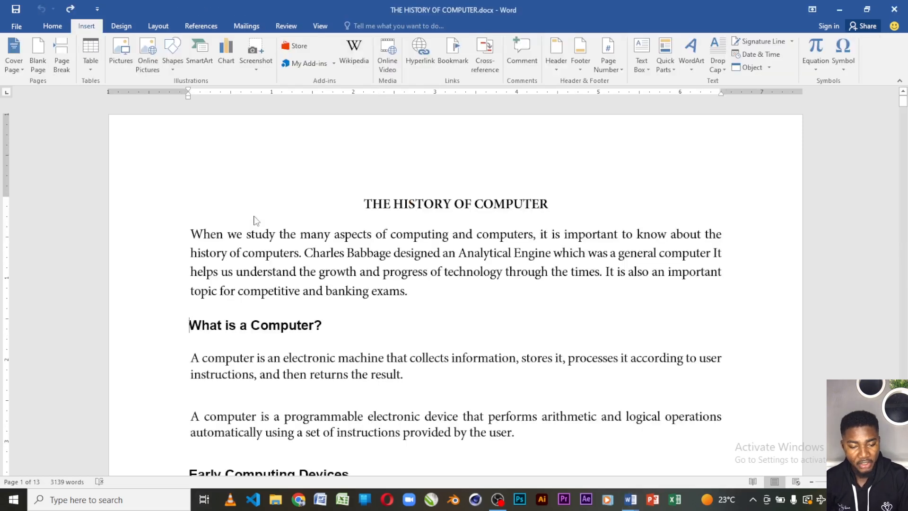
left_click(415, 289)
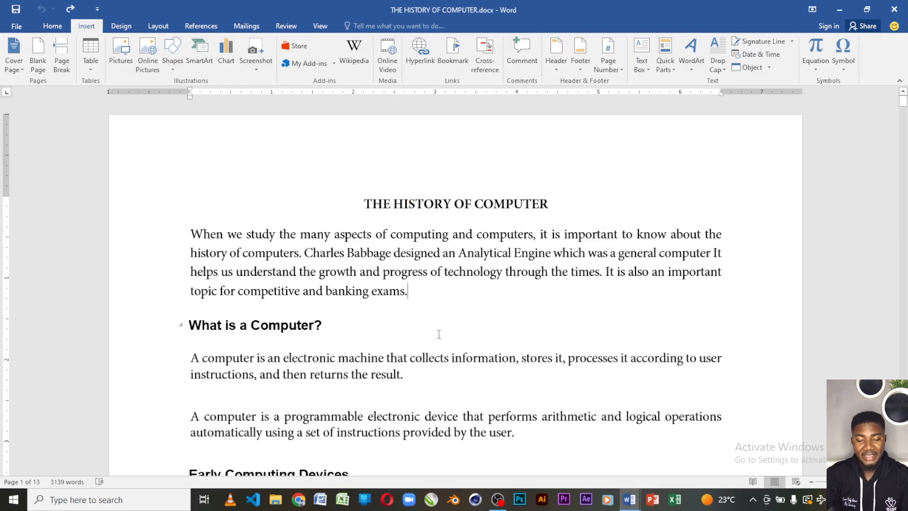
left_click(438, 334)
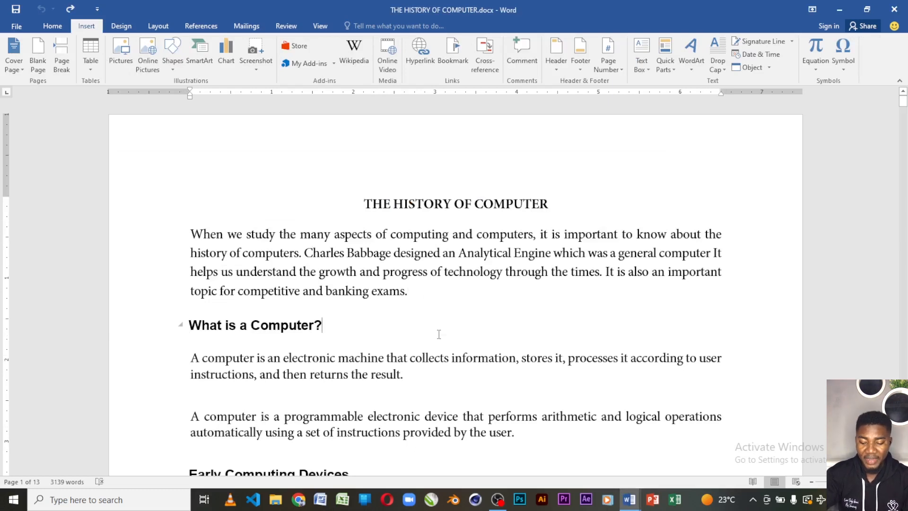
right_click(439, 334)
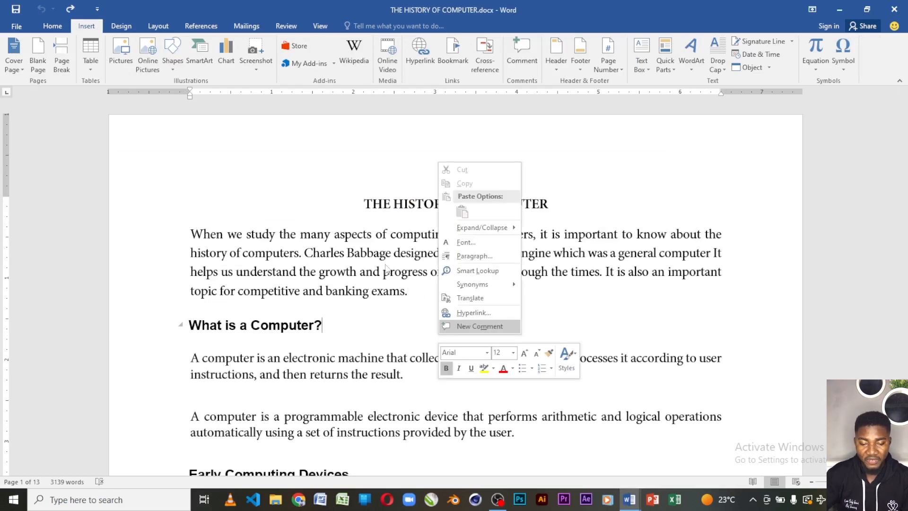
left_click(410, 289)
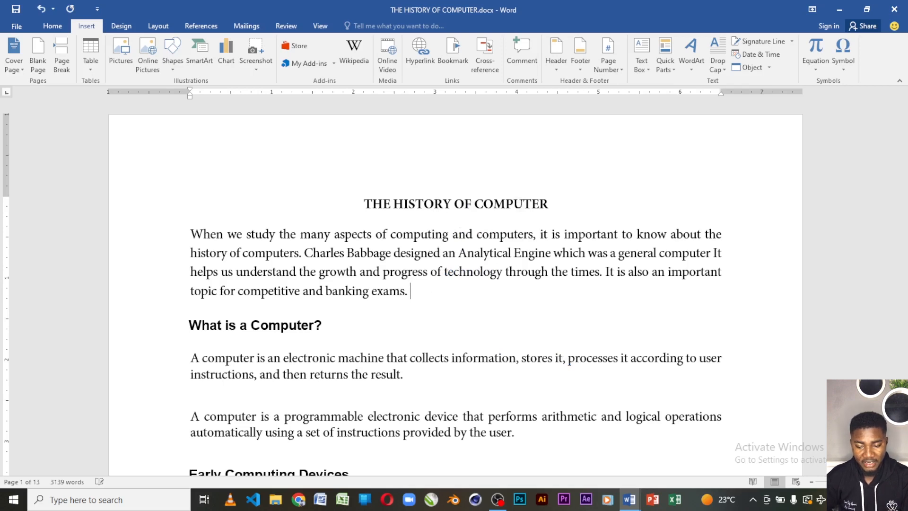
type("Jhkajhhuisdui")
key("Return")
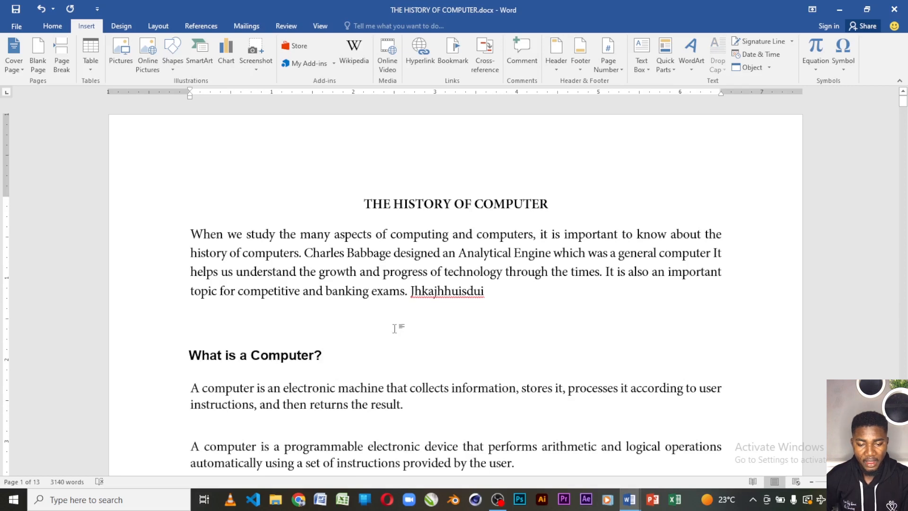
type("W")
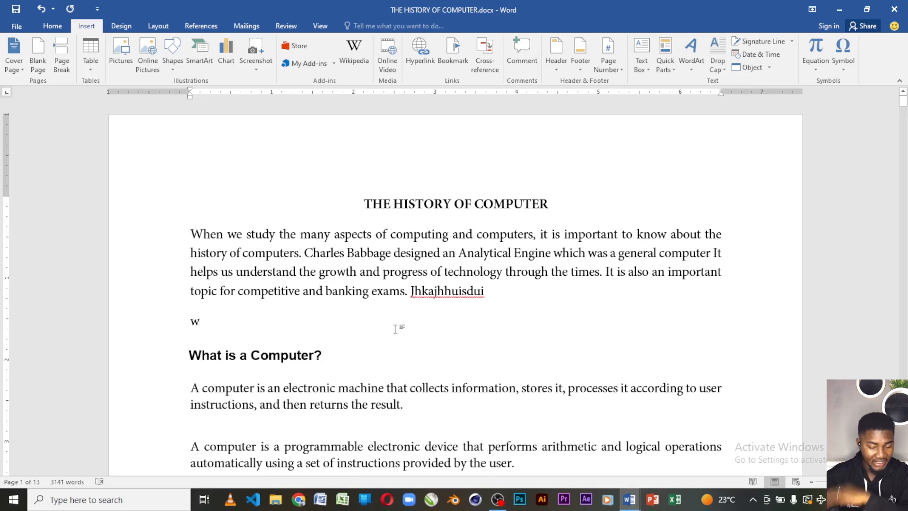
Step: Delete the extra paragraph and the sample text after the opening paragraph's last sentence
key("BackSpace")
key("BackSpace")
key("BackSpace")
key("BackSpace")
key("BackSpace")
key("BackSpace")
key("BackSpace")
key("BackSpace")
key("BackSpace")
key("BackSpace")
key("BackSpace")
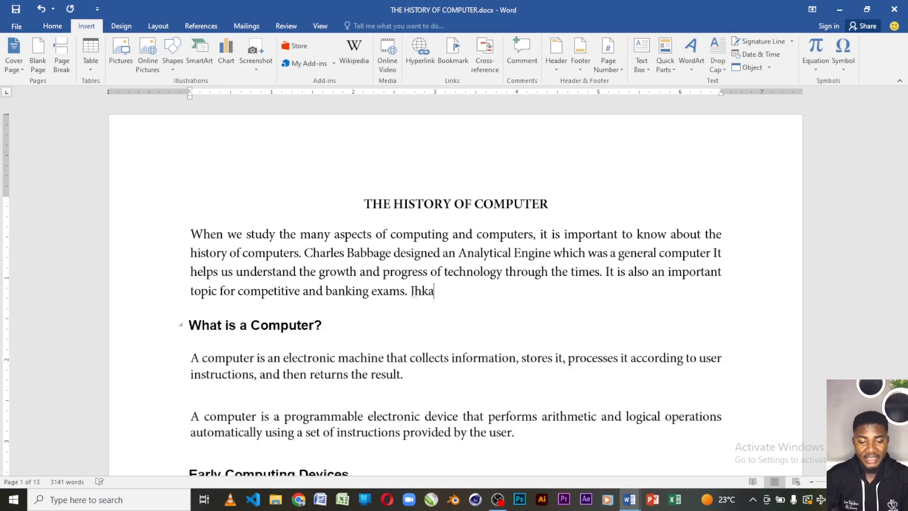
key("BackSpace")
key("BackSpace")
key("BackSpace")
key("BackSpace")
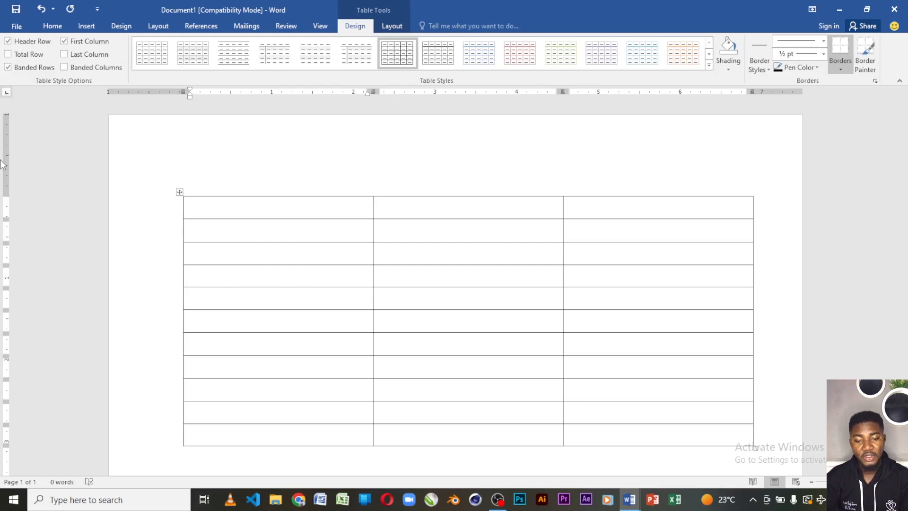
Step: In Document1, advance the cursor through the table's cells to the third column, and return it through the rows to the first cell
key("Tab")
key("Tab")
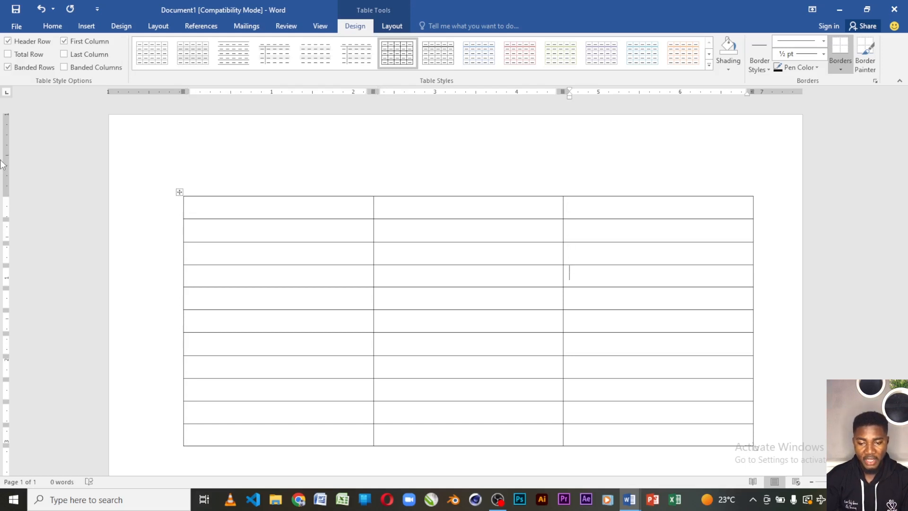
key("Down")
key("Up")
key("Up")
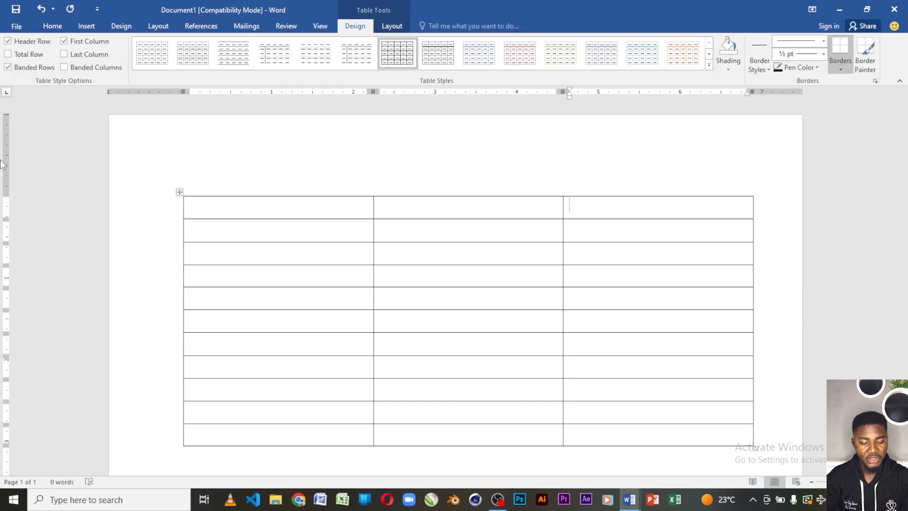
key("Left")
key("Left")
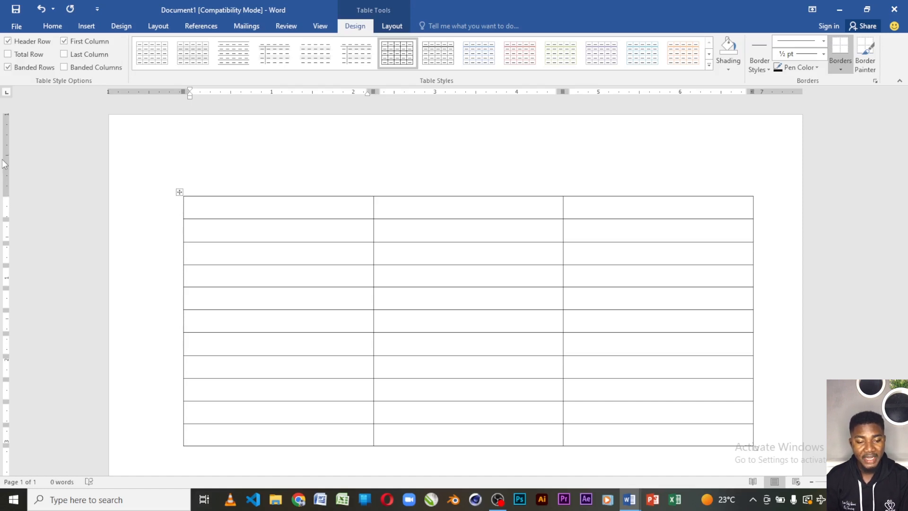
Step: Move the cursor across the table's first row to the third column and back to the first cell, twice
key("Tab")
key("Tab")
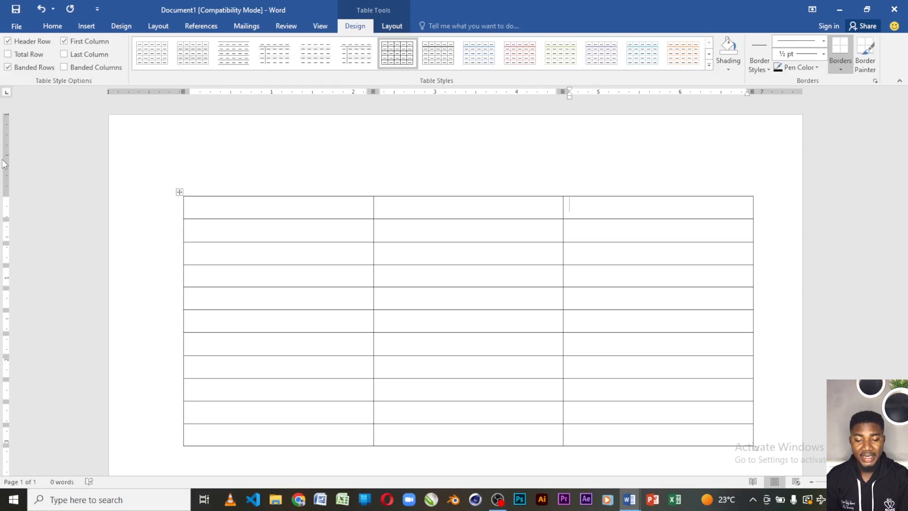
key("Left")
key("Left")
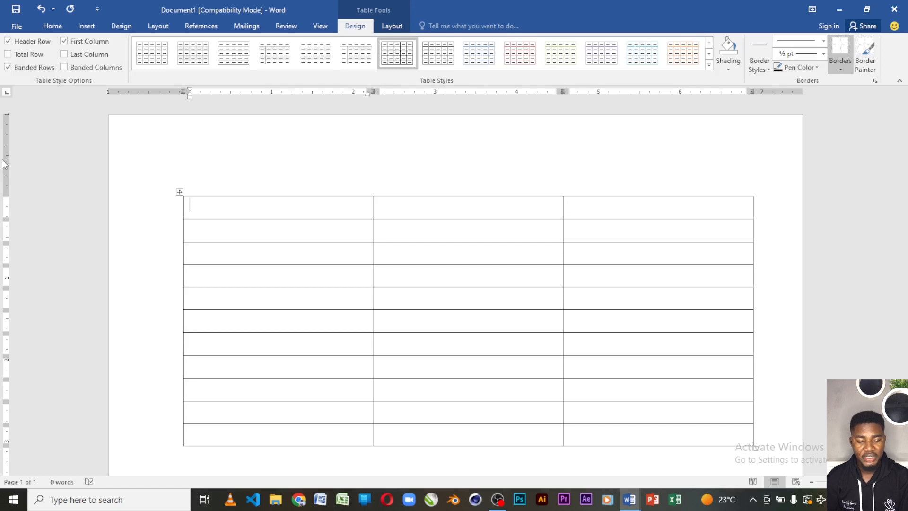
key("Right")
key("Right")
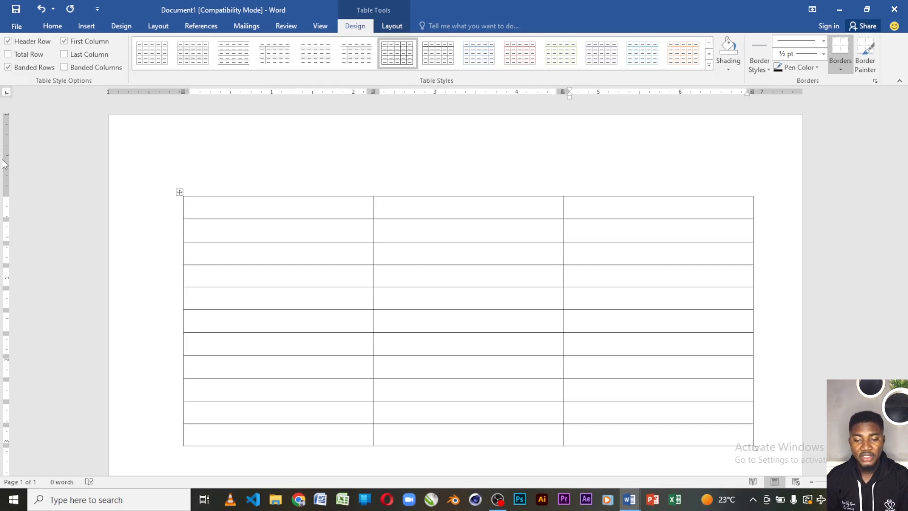
key("Left")
key("Left")
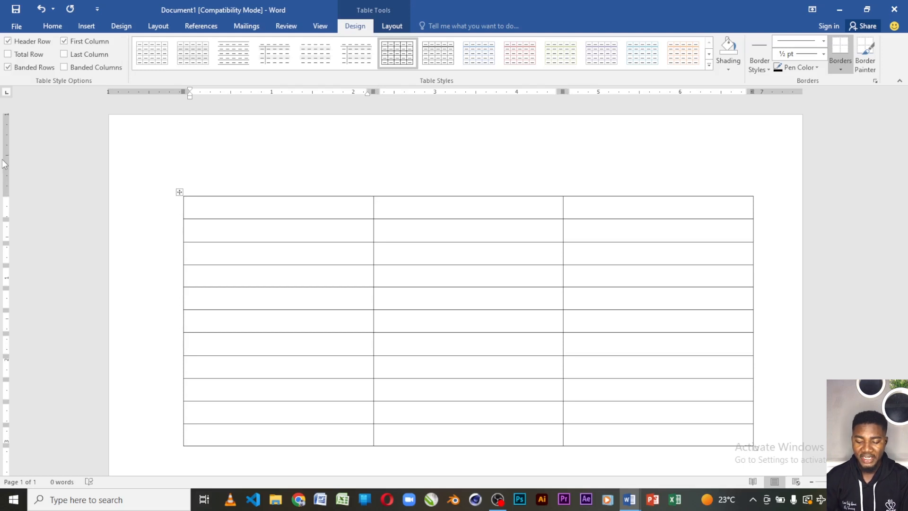
Step: Move the cursor down the table's first column and back up to the first cell
key("Down")
key("Down")
key("Down")
key("Down")
key("Down")
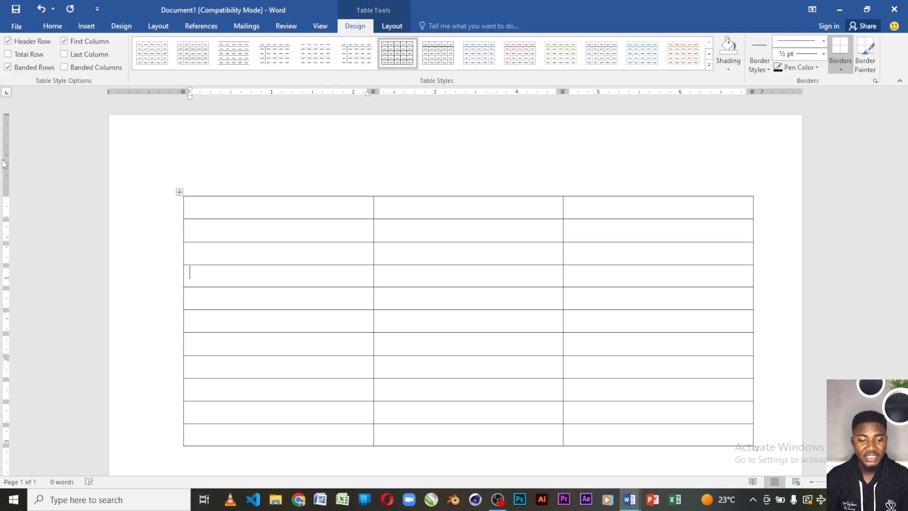
key("Up")
key("Up")
key("Up")
key("Up")
key("Up")
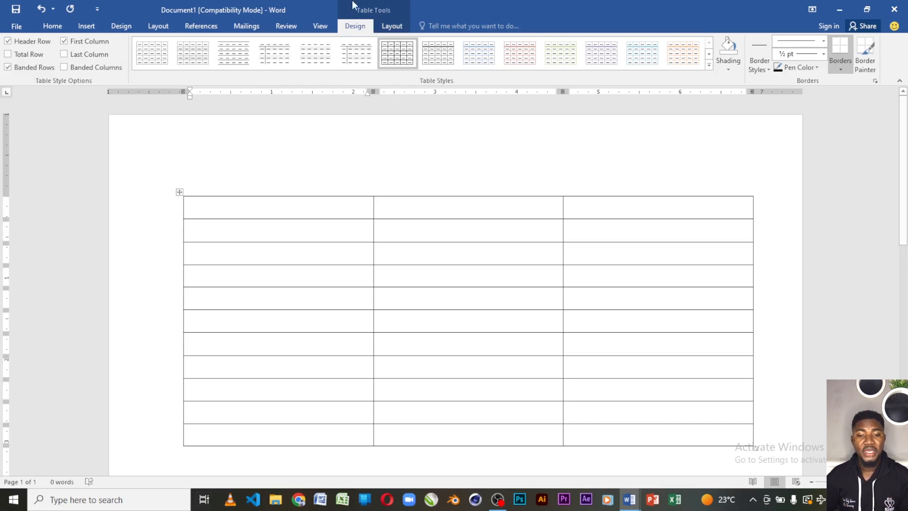
Step: Compare the table's design tools with its layout tools, ending on the design tools
left_click(396, 28)
left_click(358, 29)
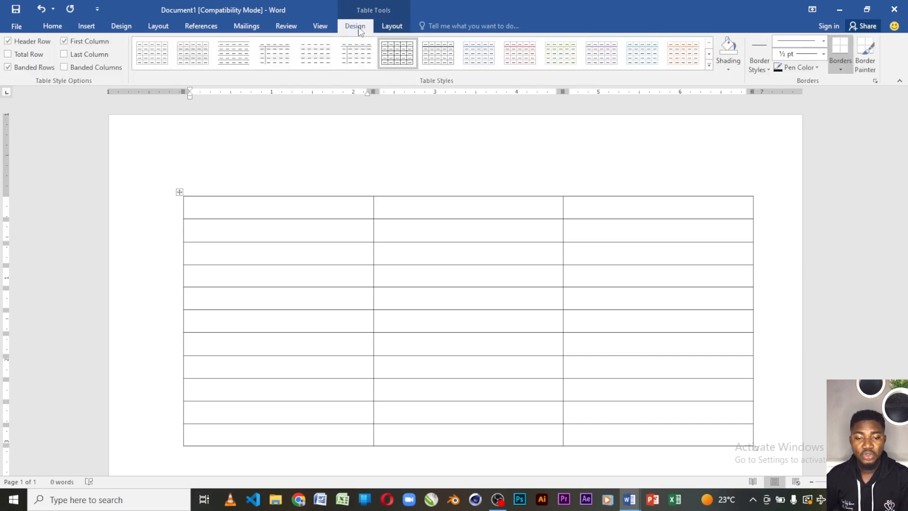
left_click(392, 26)
left_click(355, 26)
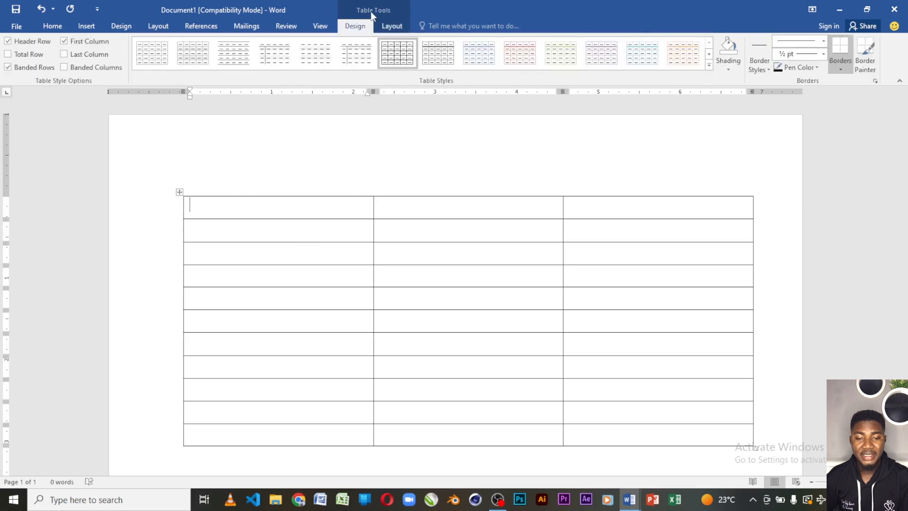
left_click(386, 29)
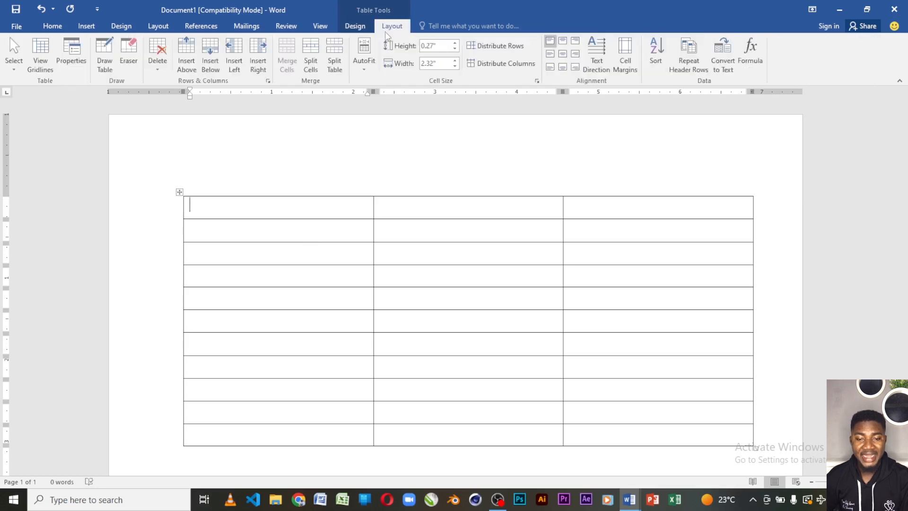
left_click(360, 26)
left_click(392, 28)
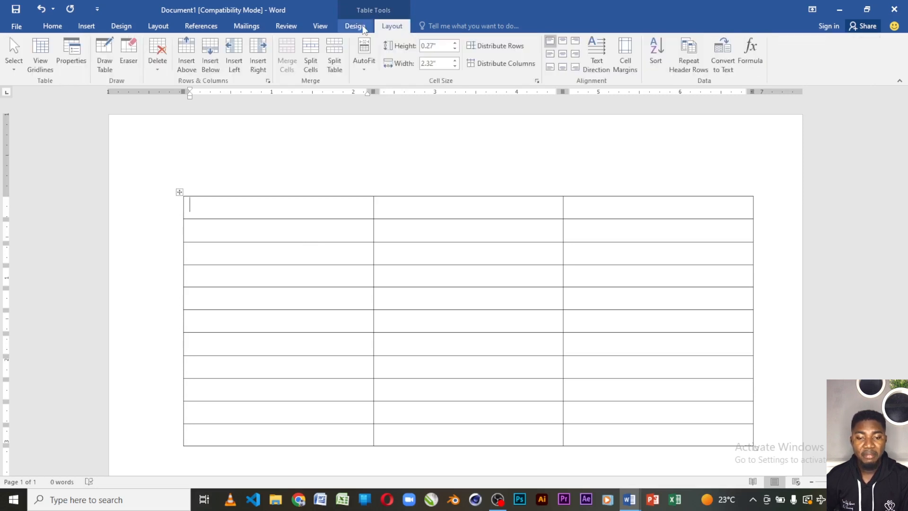
left_click(365, 28)
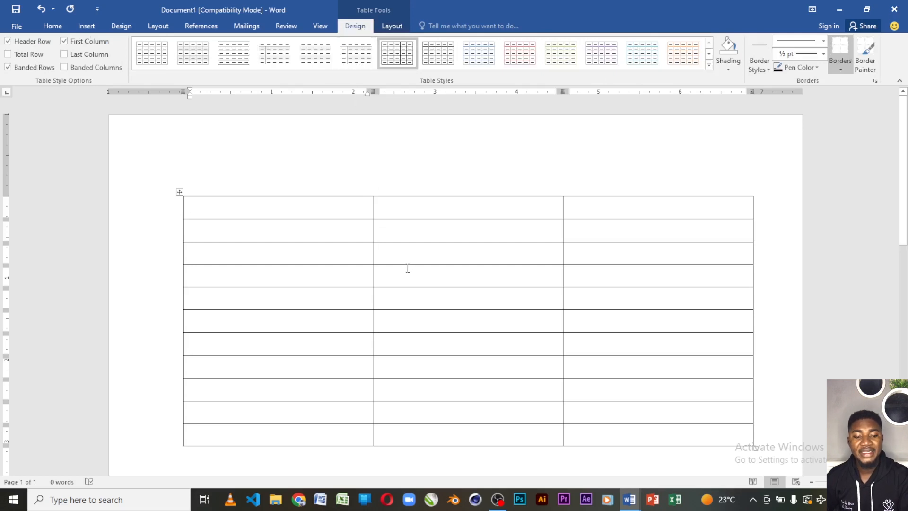
left_click(391, 25)
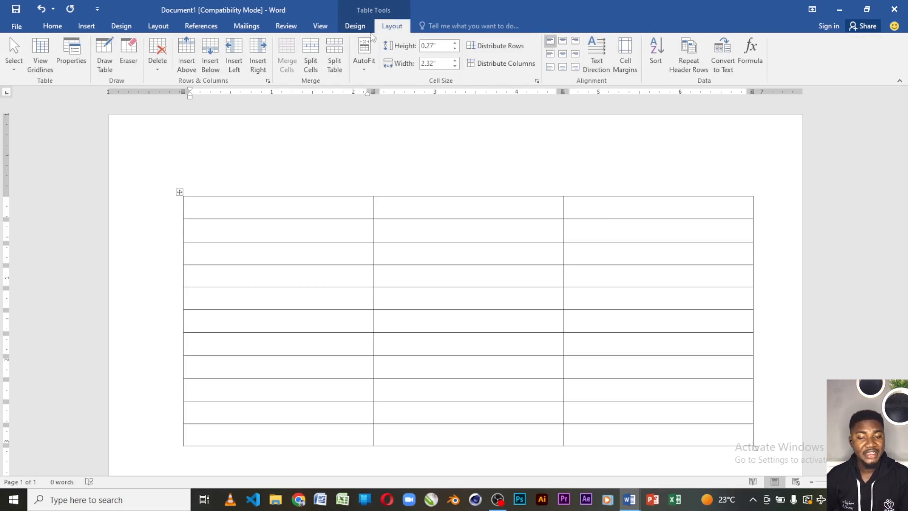
left_click(355, 27)
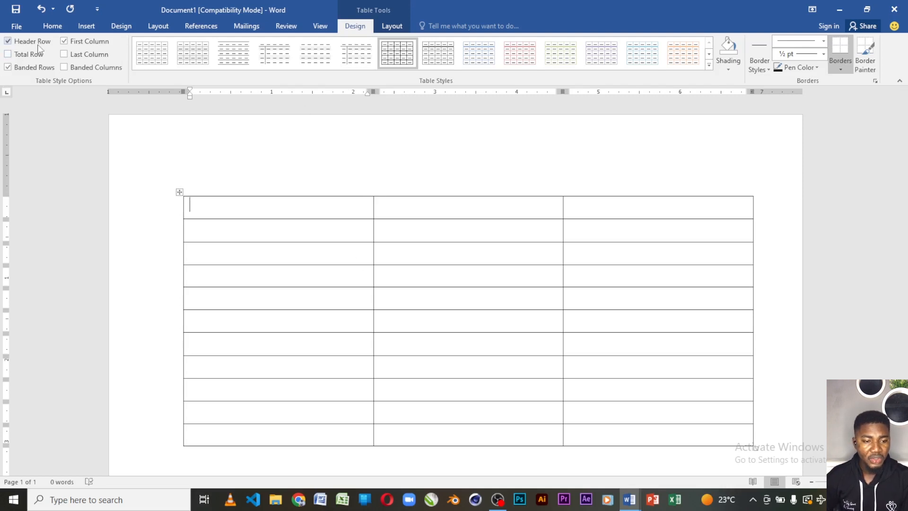
Step: Apply the dark black grid table style with grey banded rows, trying its purple and green variants before settling on black
left_click(708, 65)
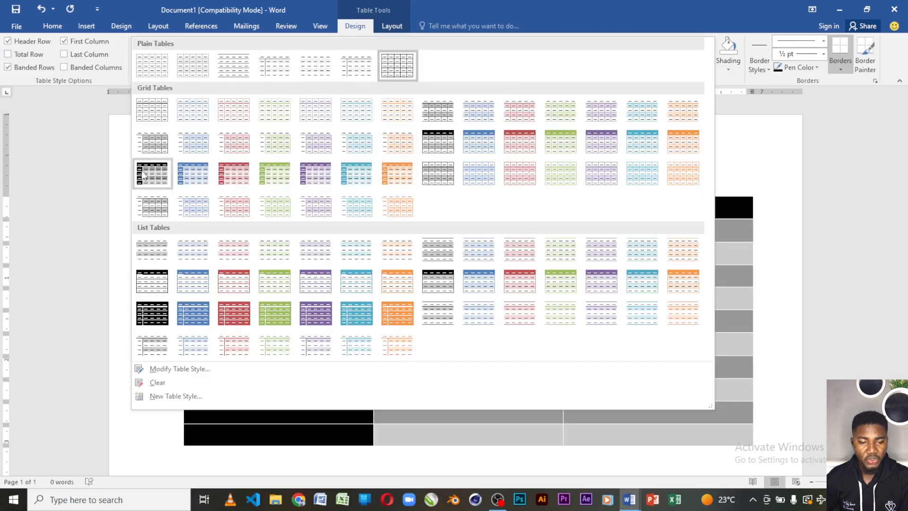
left_click(145, 177)
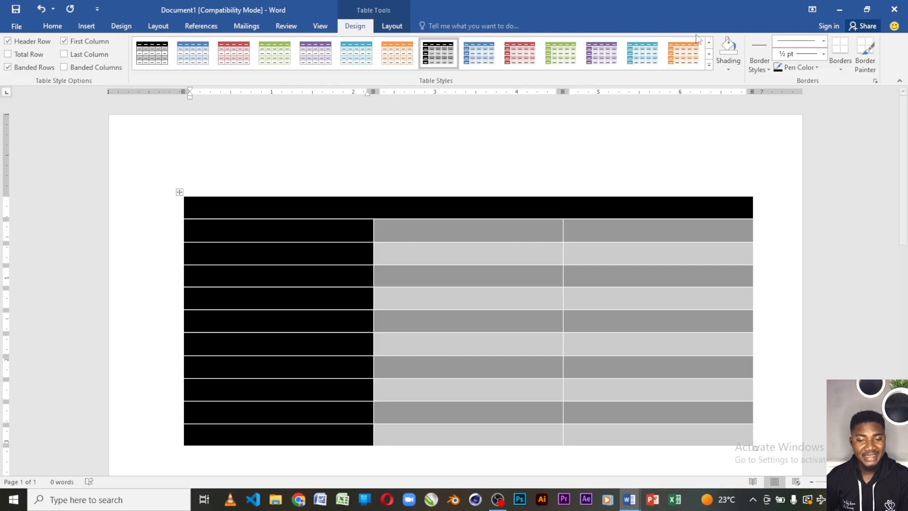
left_click(648, 53)
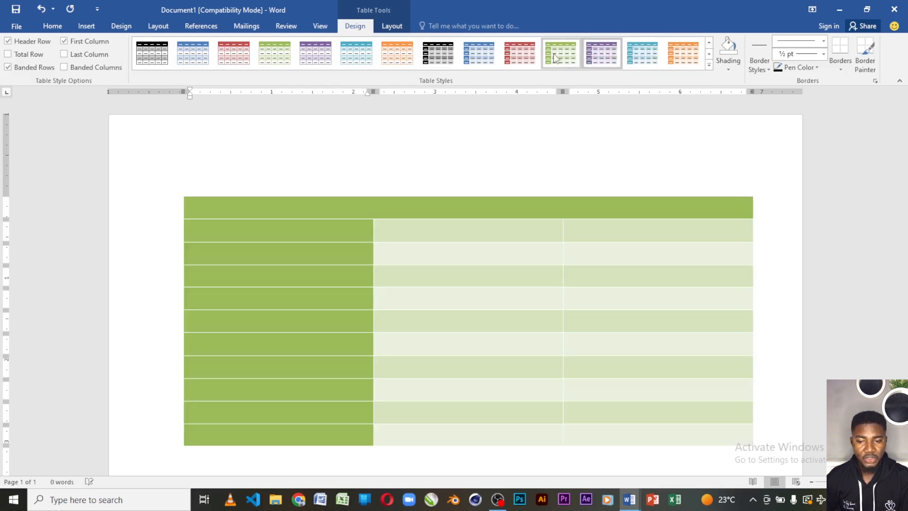
left_click(560, 53)
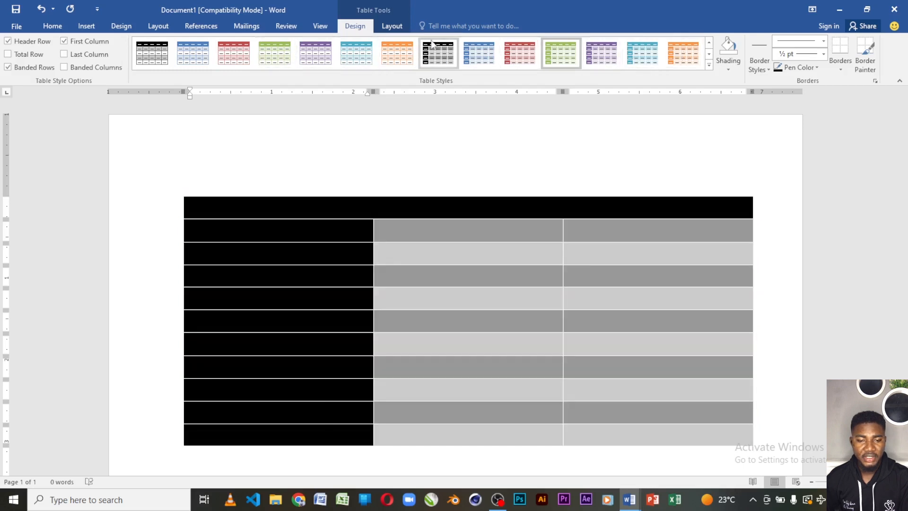
left_click(437, 53)
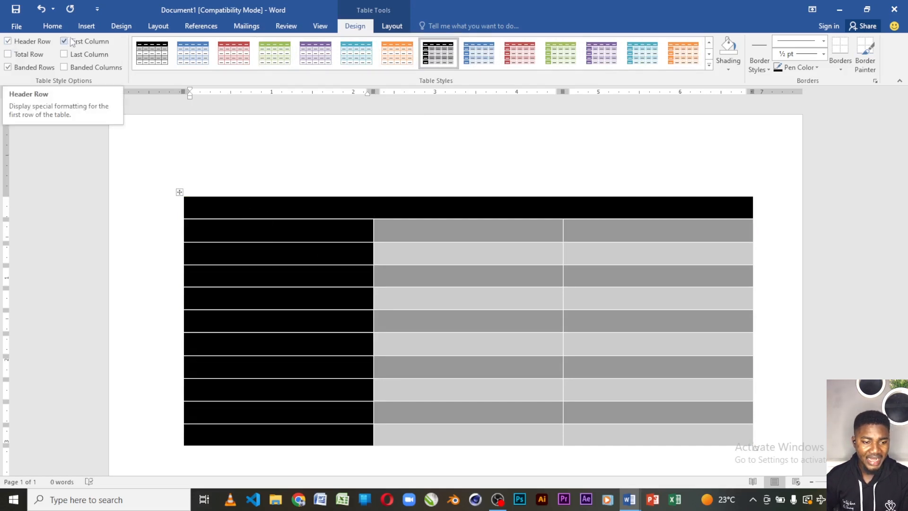
Step: Turn off the Header Row style option for the table
left_click(8, 42)
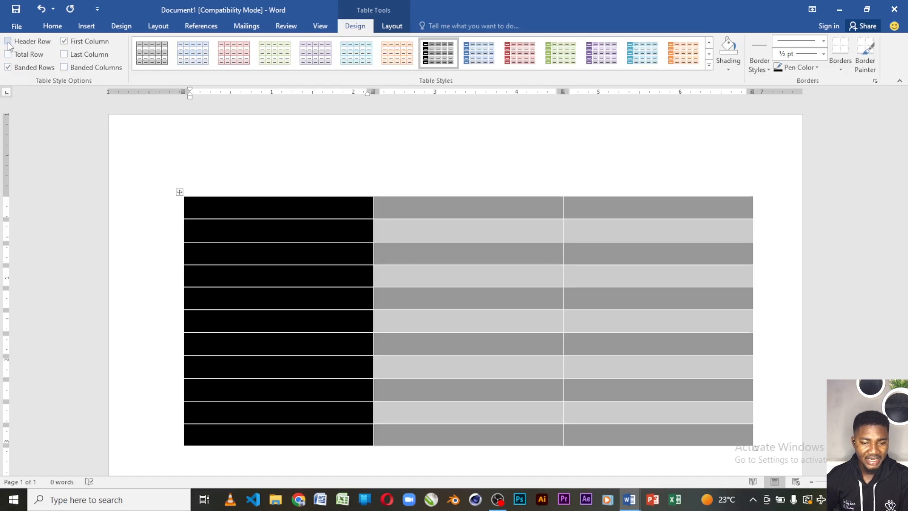
Step: Toggle the table's Header Row and First Column style options to compare their effect, leaving both turned on
left_click(8, 42)
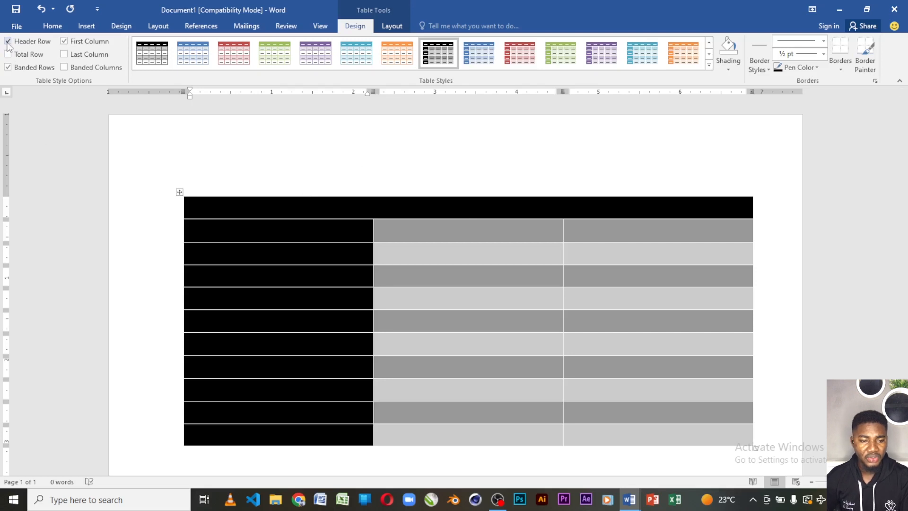
left_click(8, 42)
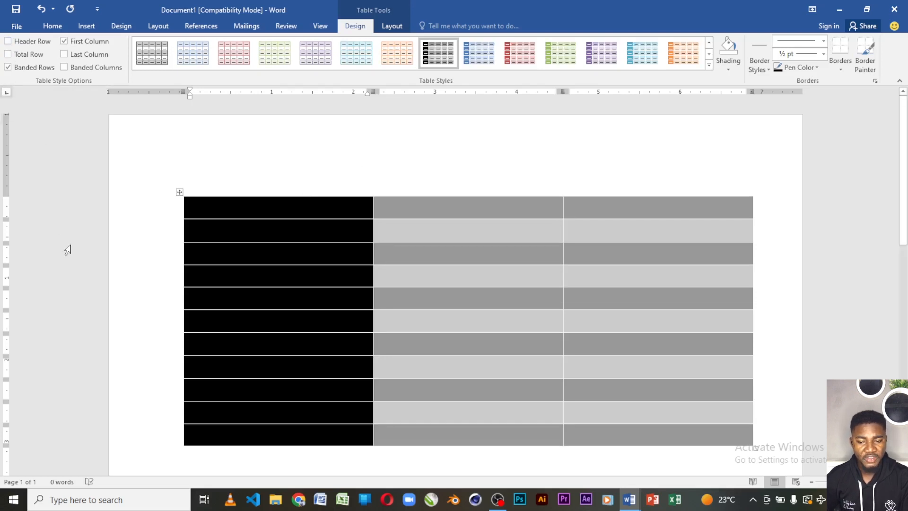
left_click(65, 42)
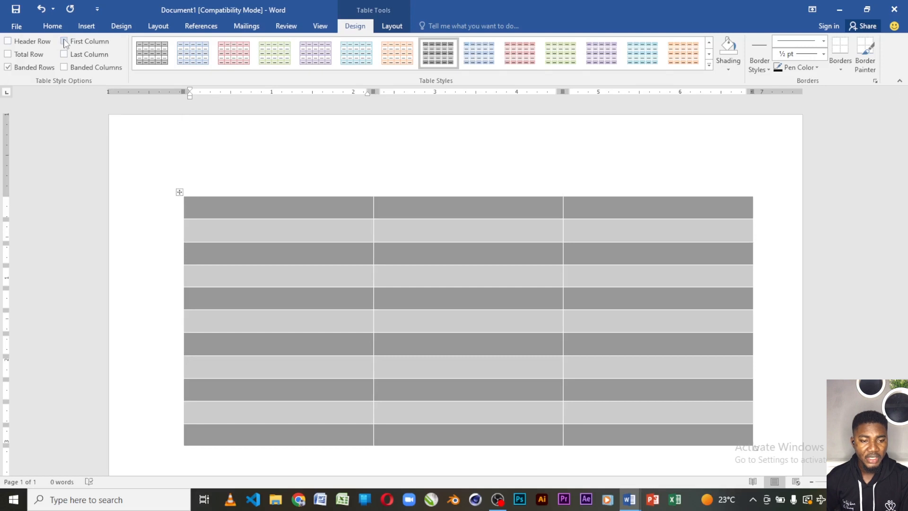
key("ctrl+z")
left_click(7, 41)
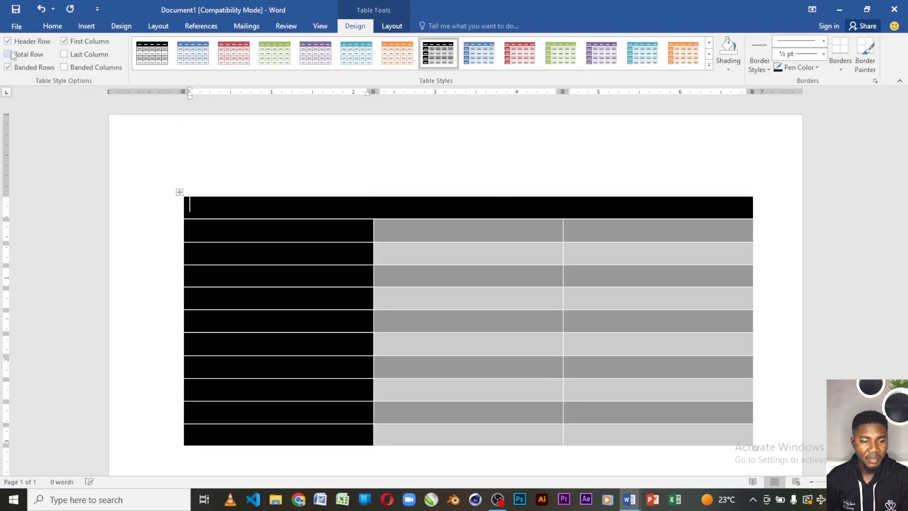
Step: Try the table's Total Row and Last Column style options on and off, leaving Total Row on and Last Column off
left_click(7, 55)
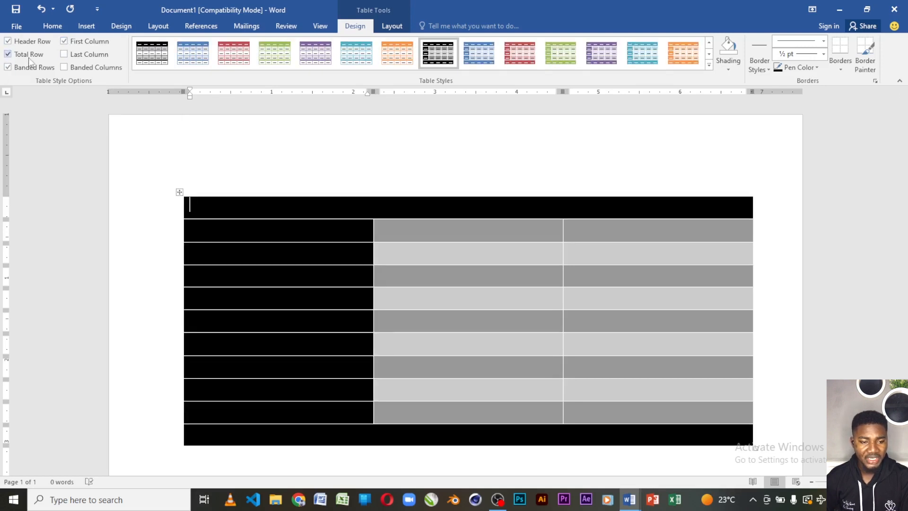
left_click(7, 55)
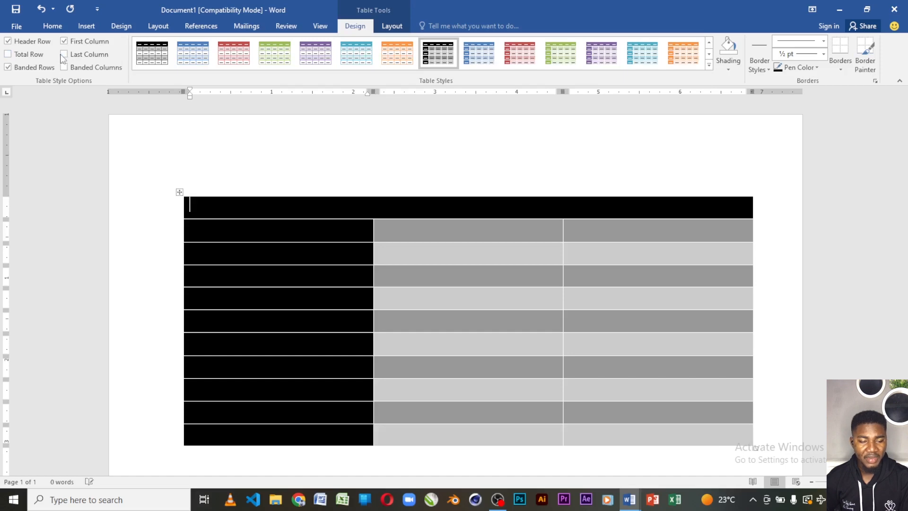
left_click(64, 55)
left_click(64, 54)
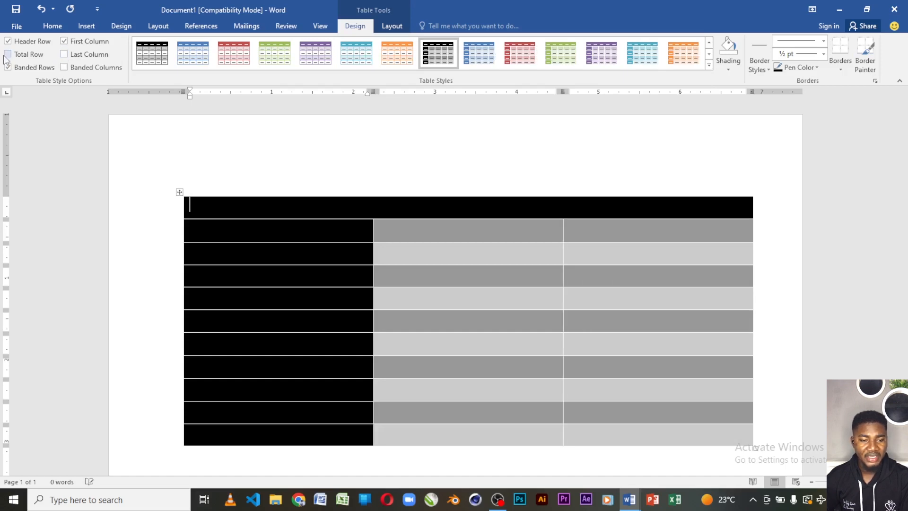
left_click(7, 55)
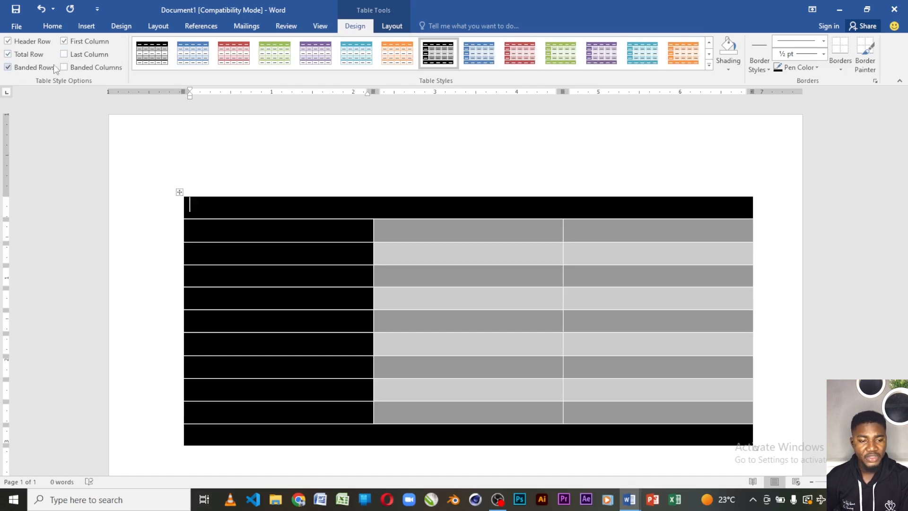